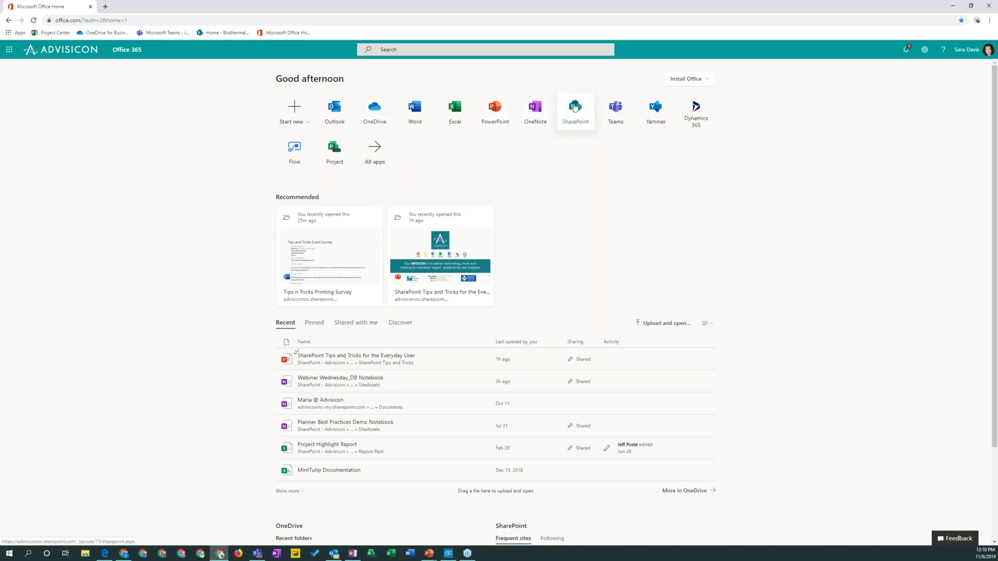
Step: Open SharePoint from the Office 365 home page and look over the news, frequent and suggested sites
click(579, 111)
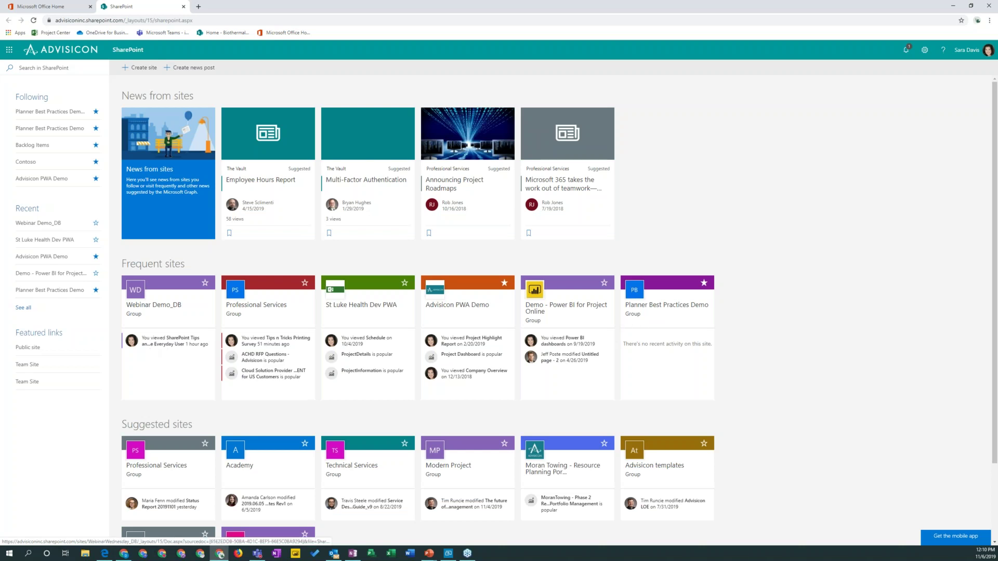
scroll(171, 358, down, 2)
scroll(171, 358, down, 1)
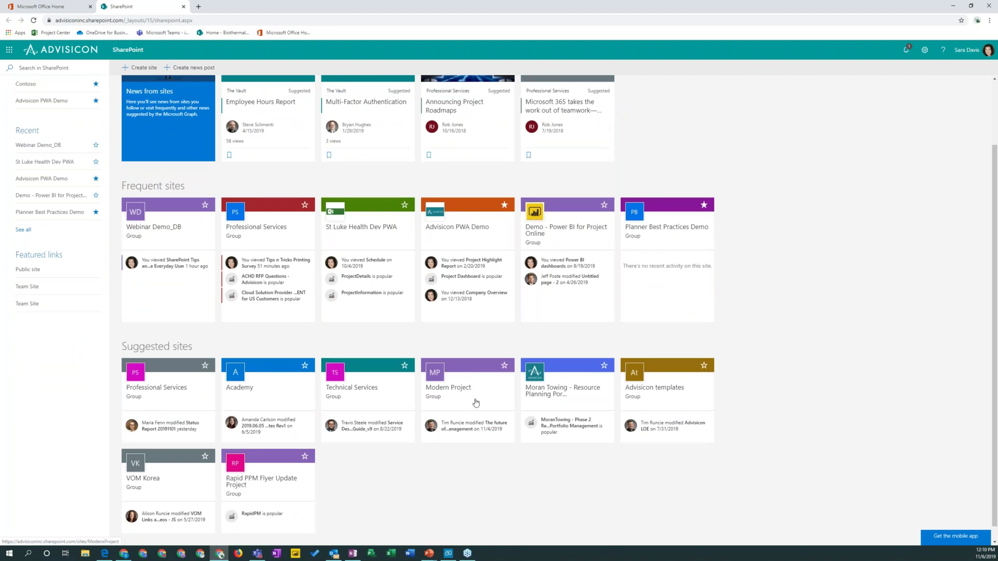
scroll(291, 384, up, 2)
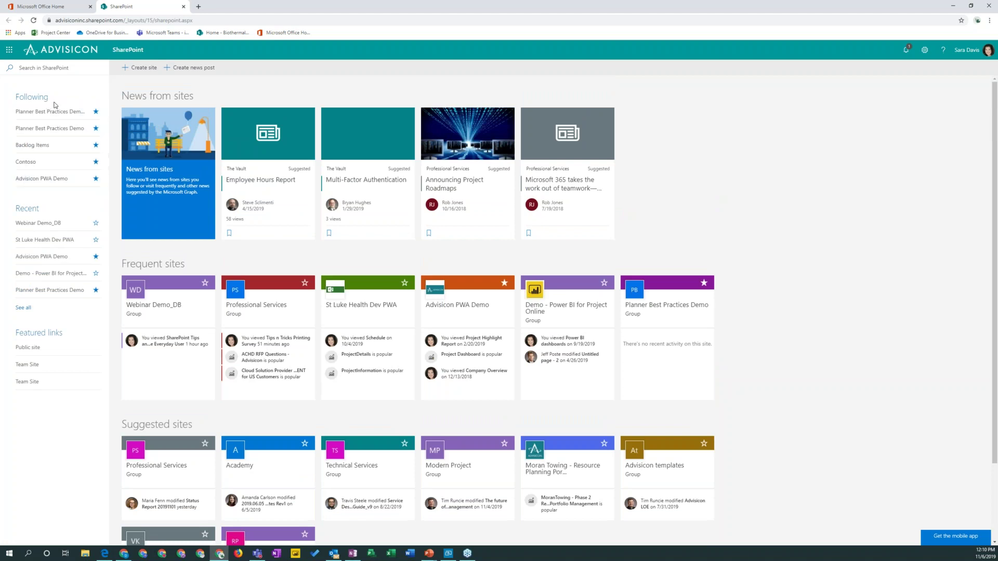
Step: Open the Webinar Demo_DB site from the frequent sites and go to its Documents library
click(163, 308)
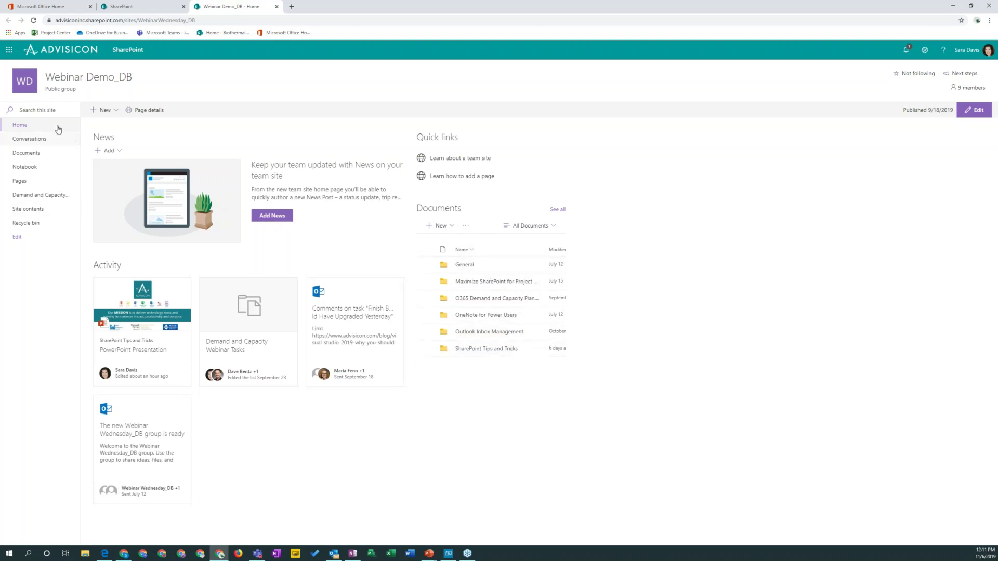
click(30, 154)
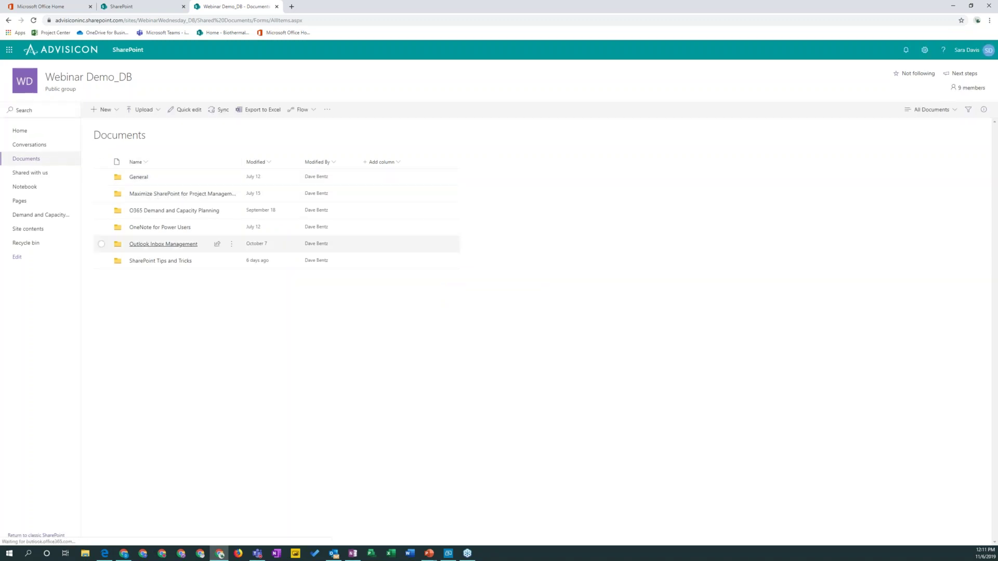
Step: Open the bookmarked Biothermal_ear_heating_system_for_helmets site in a new tab and go to its Documents library
middle_click(220, 32)
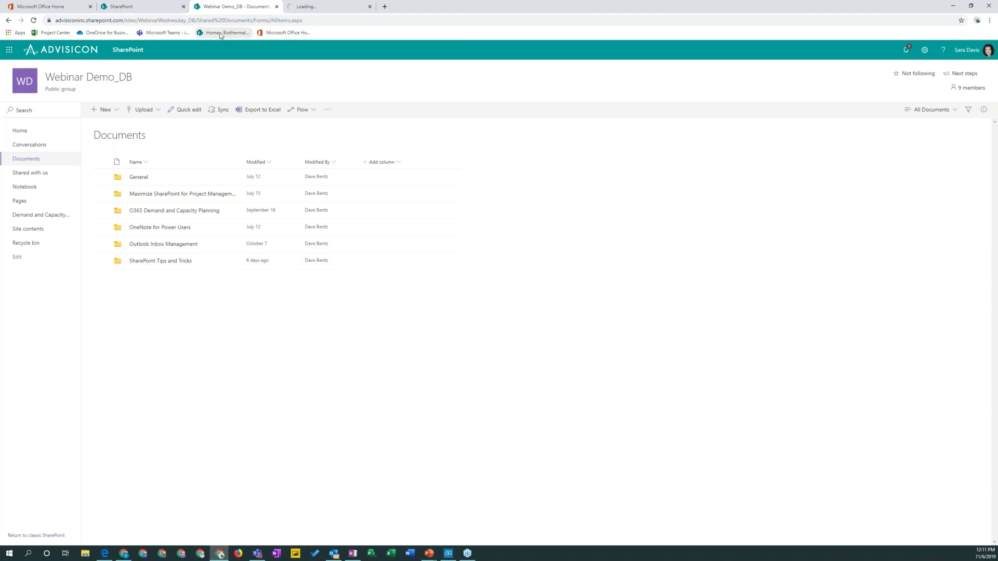
click(326, 5)
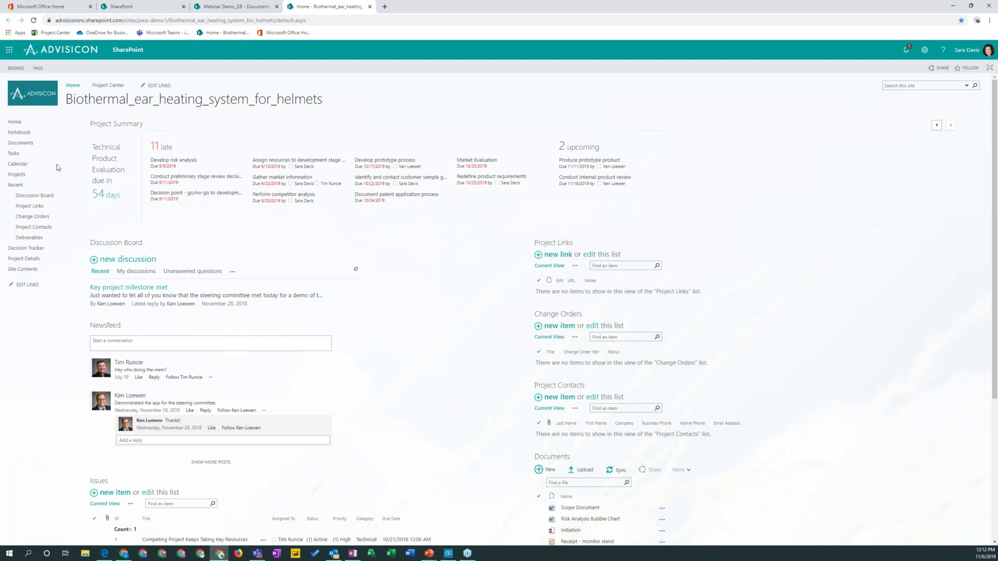
click(20, 143)
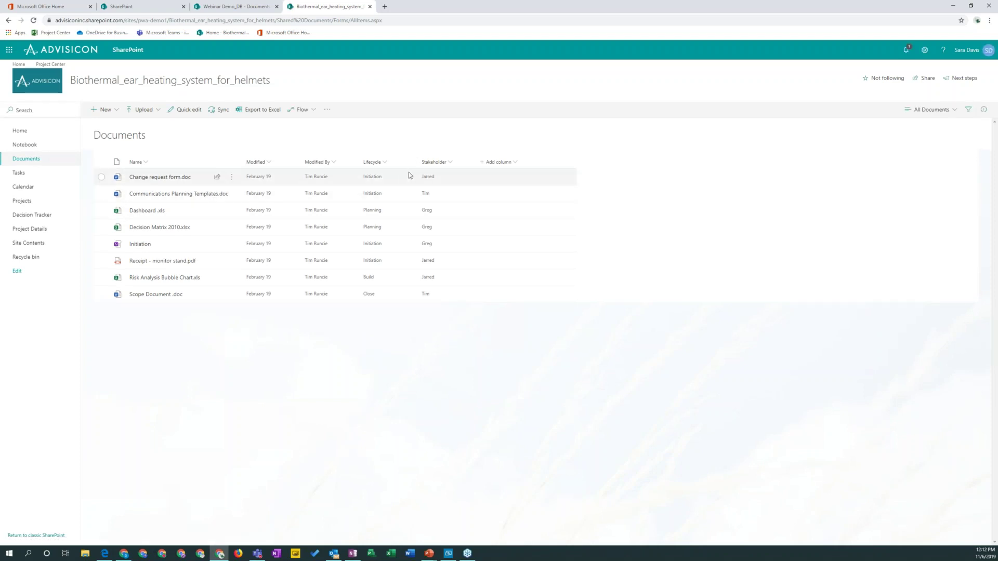
Step: Narrow the Lifecycle and Stakeholder columns of the Documents library
drag(416, 162, 400, 164)
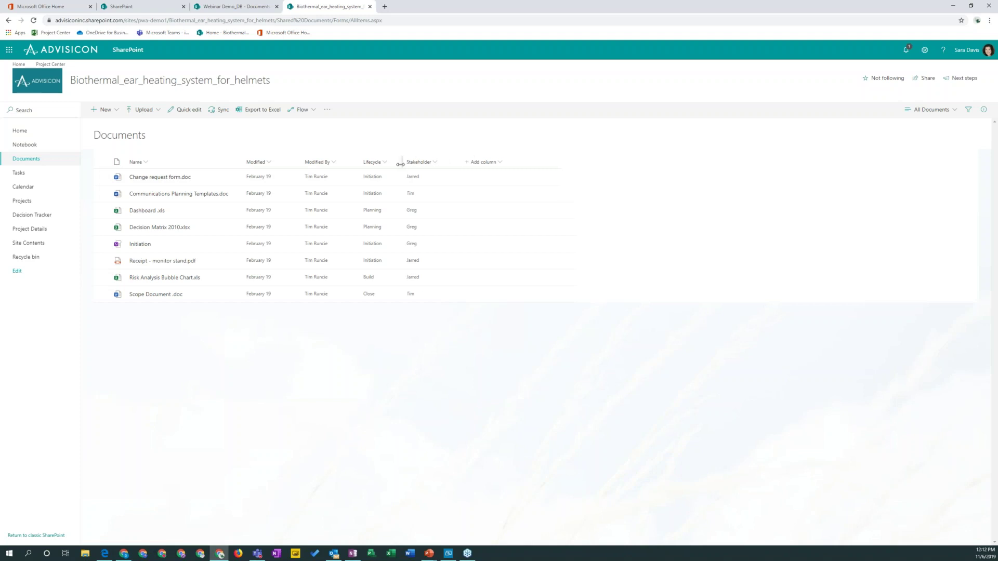
drag(462, 163, 449, 163)
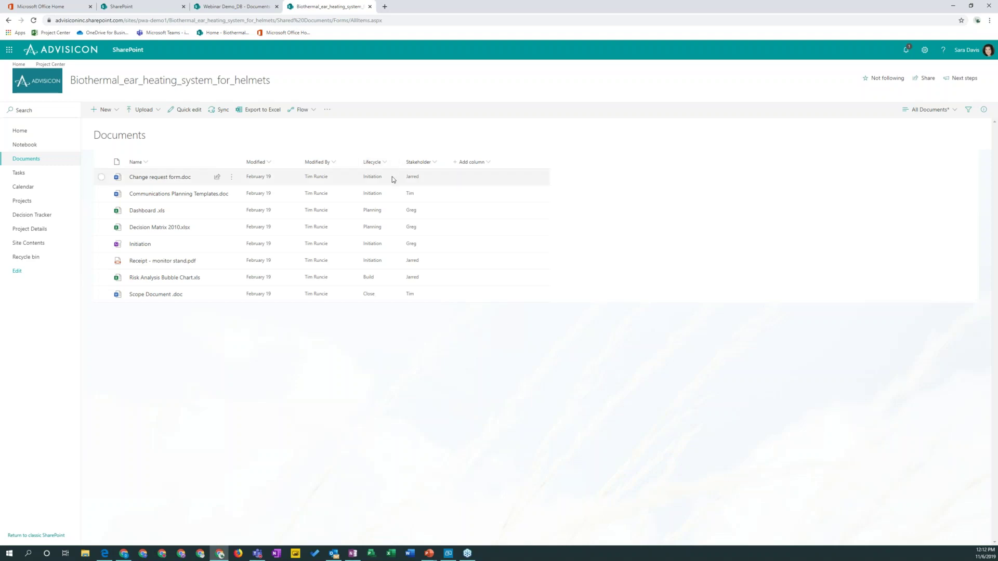
click(217, 178)
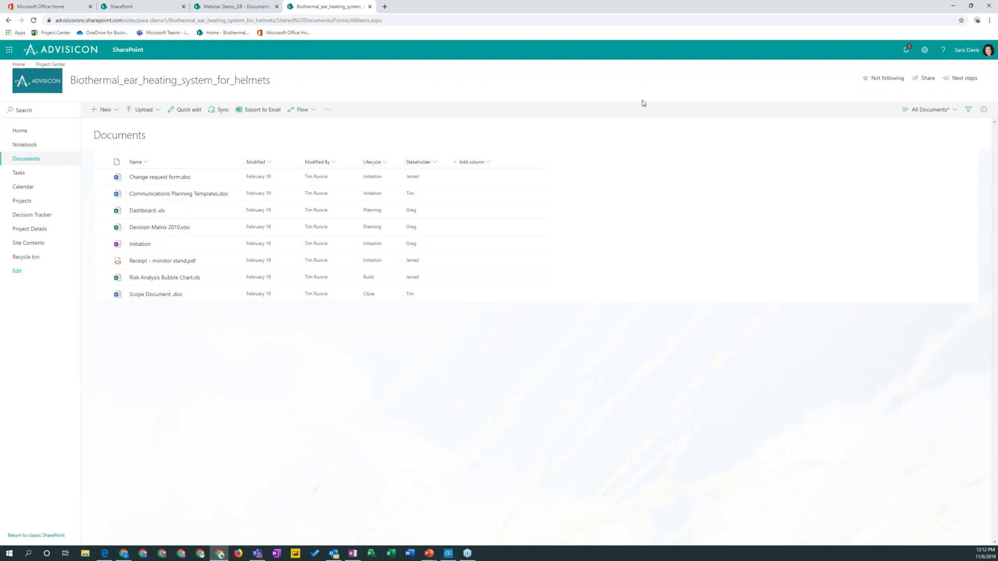
Step: Switch the Documents library to the Lifecycle view, open the Build group on its own and return to the full list
click(955, 111)
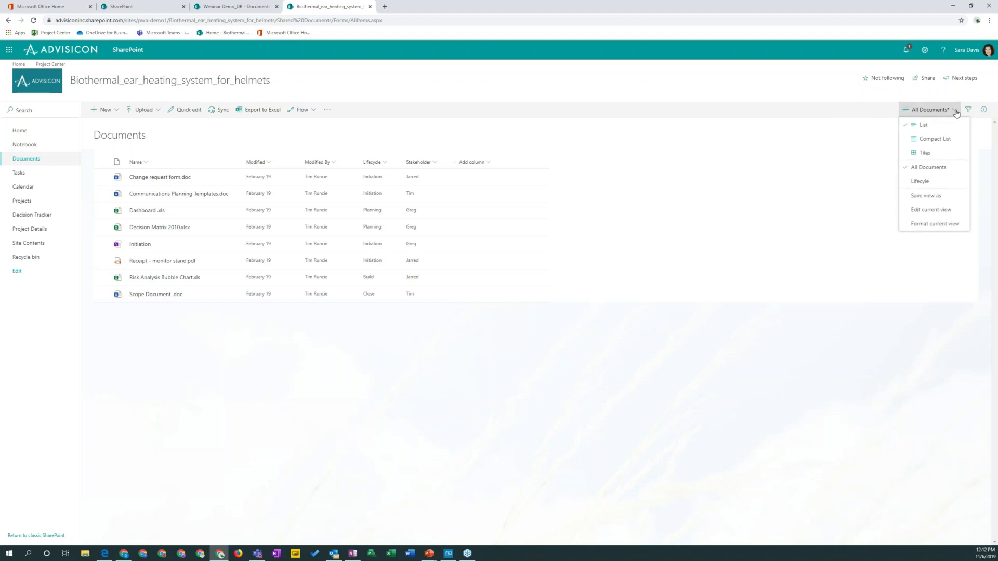
click(919, 182)
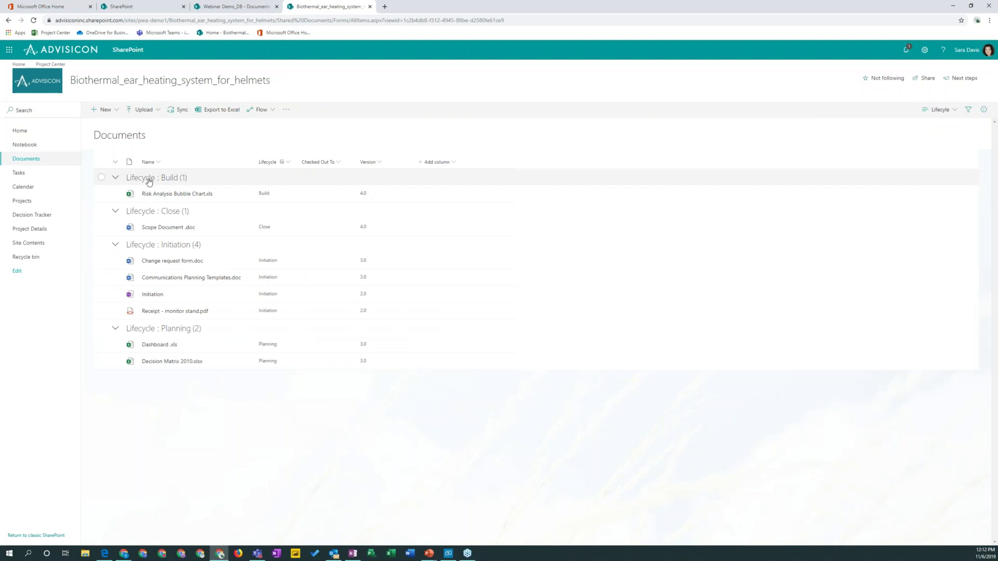
right_click(158, 181)
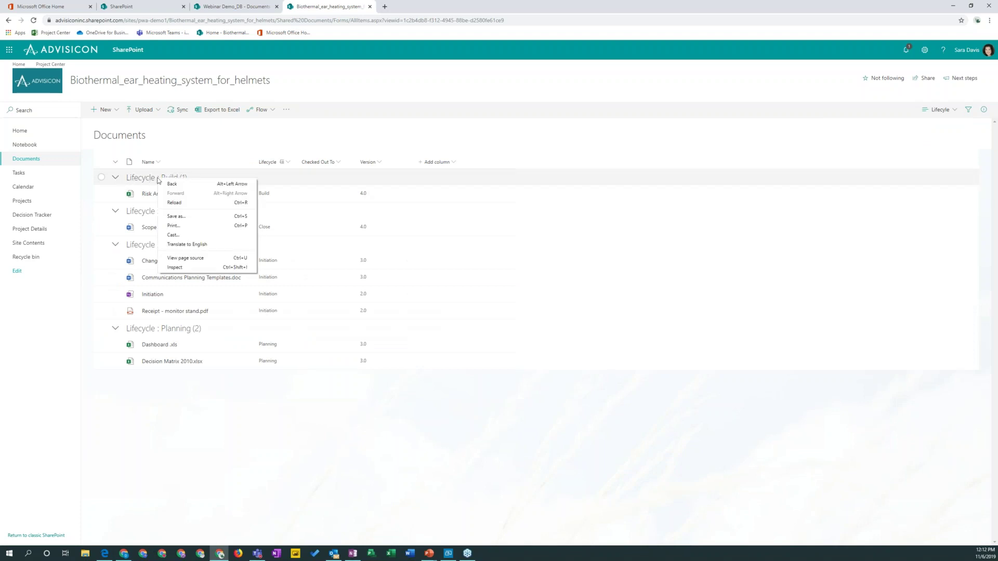
click(140, 179)
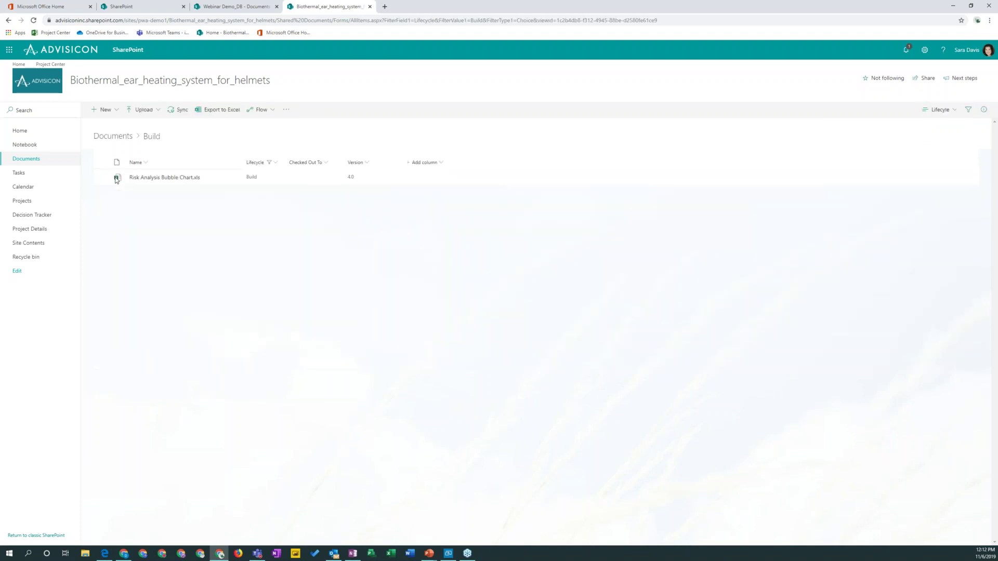
click(122, 139)
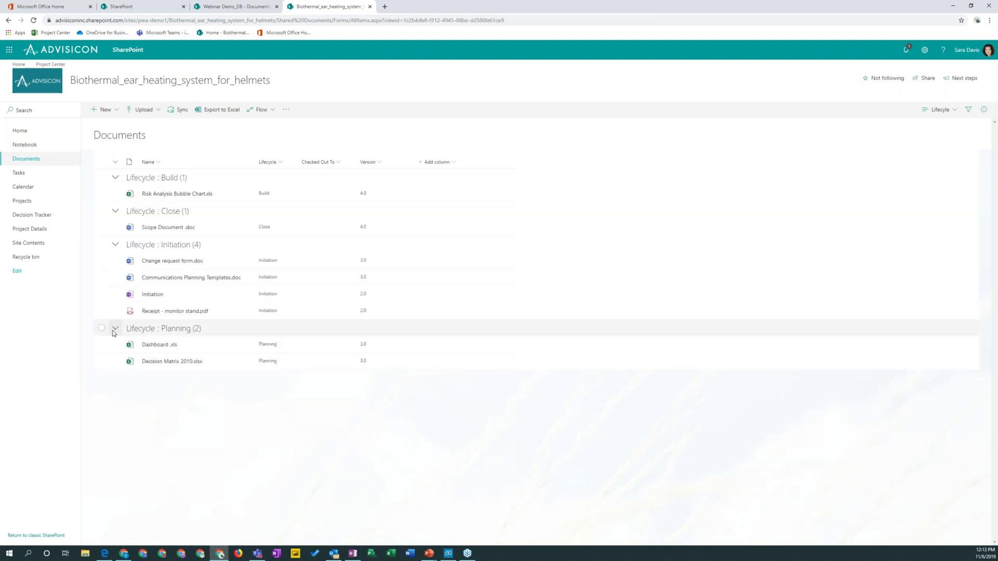
Step: Collapse the Planning, Initiation, Close and Build groups in the Lifecycle view
click(114, 328)
click(115, 244)
click(115, 211)
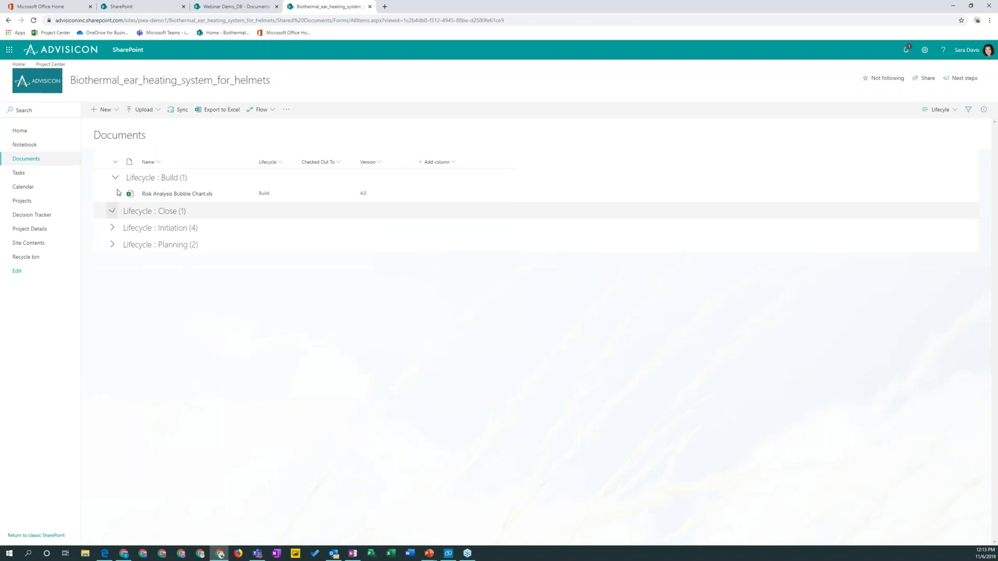
click(116, 178)
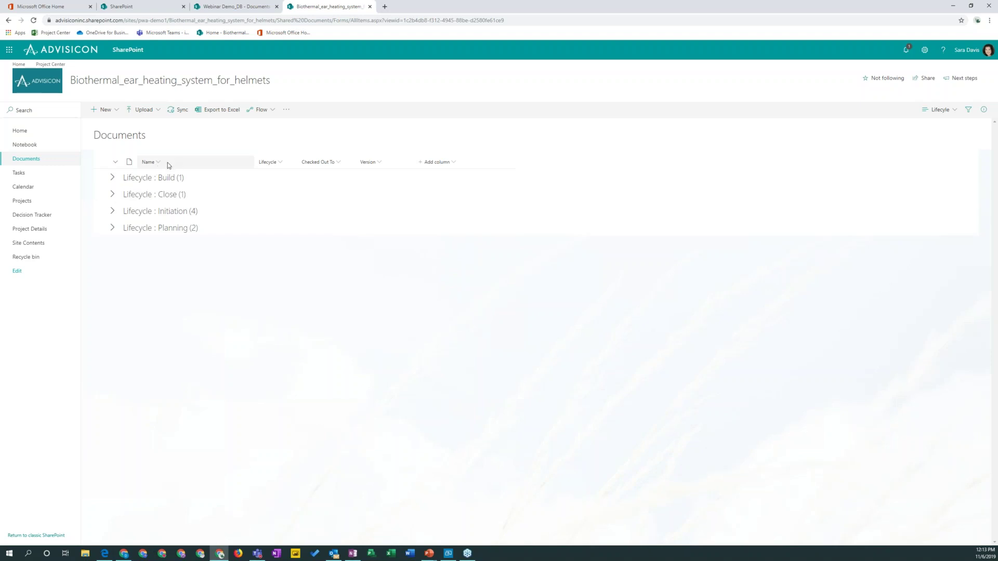
Step: Expand the Build, Close and Initiation groups and show only the documents in the Initiation group
click(112, 178)
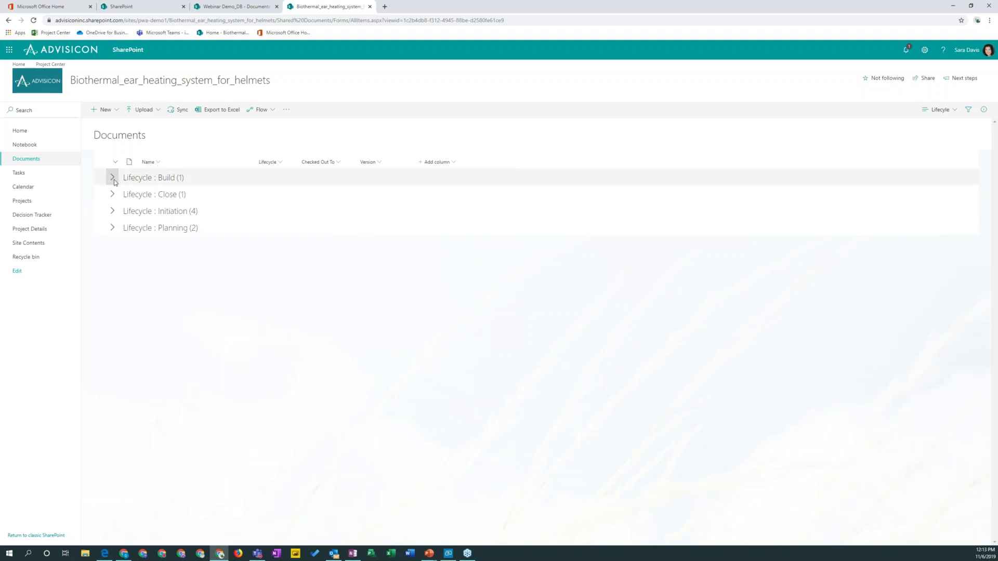
click(112, 211)
click(112, 245)
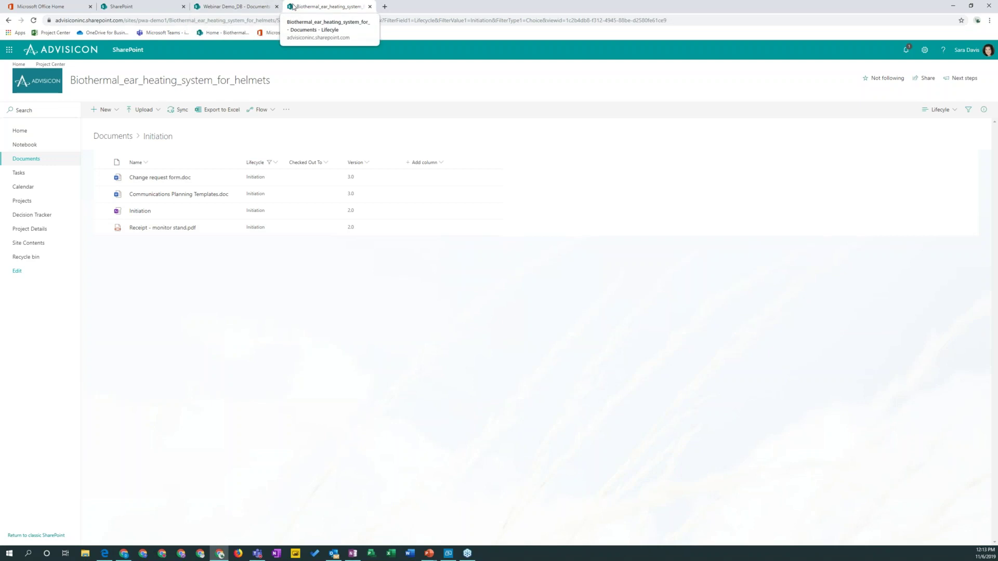
Step: Return to the SharePoint start page, search for "sharepoin" and show the full results
click(144, 9)
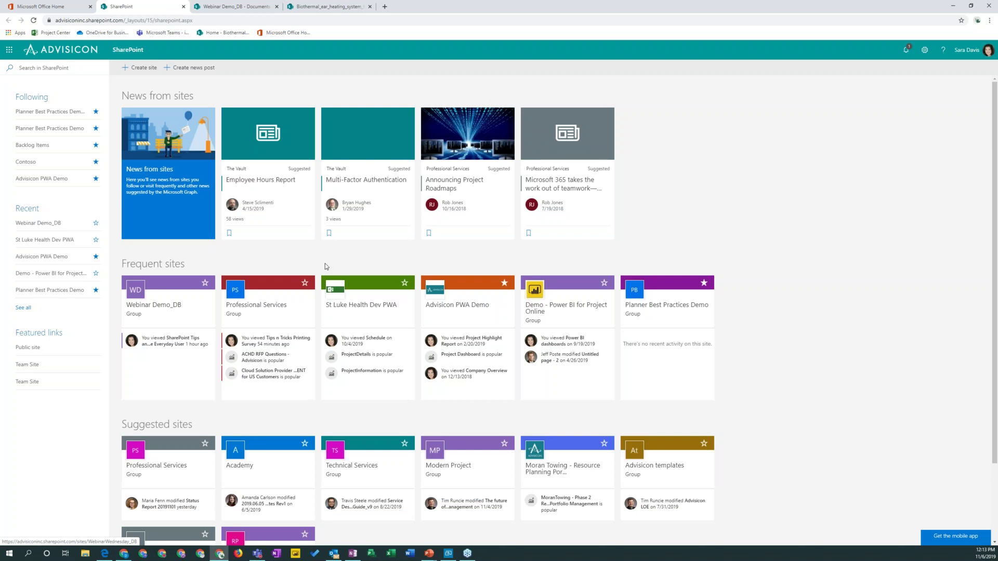
click(68, 68)
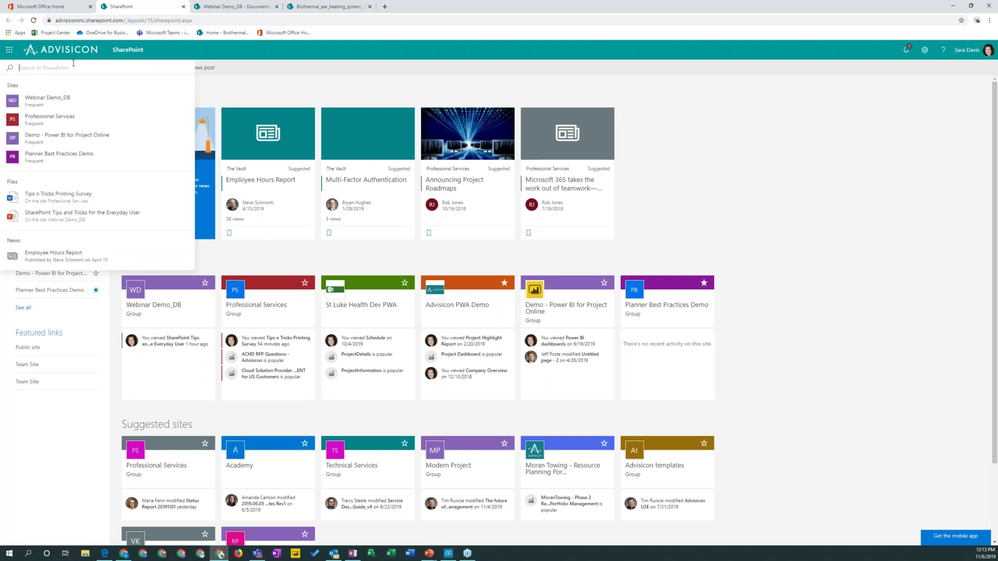
text(sharepoin)
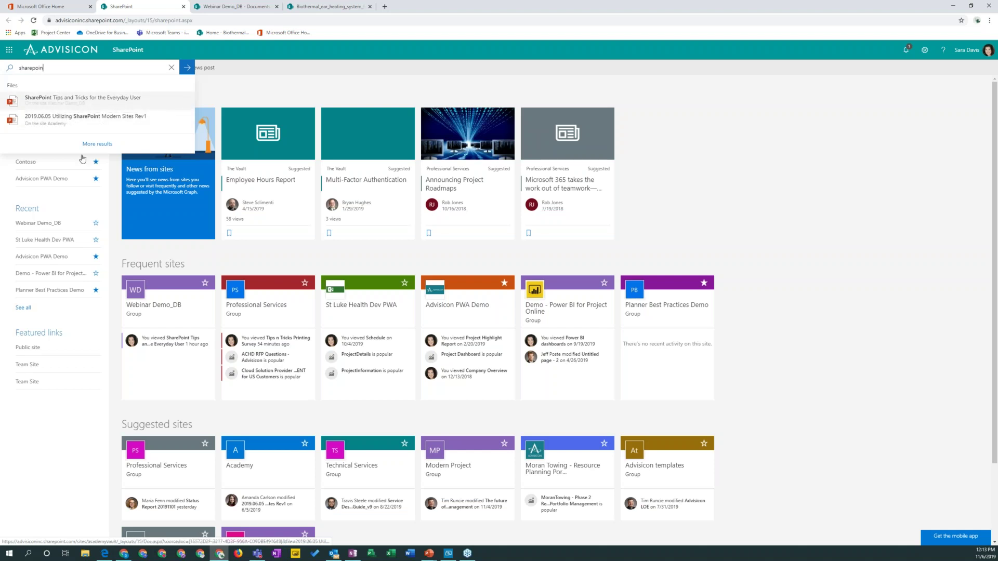
click(95, 144)
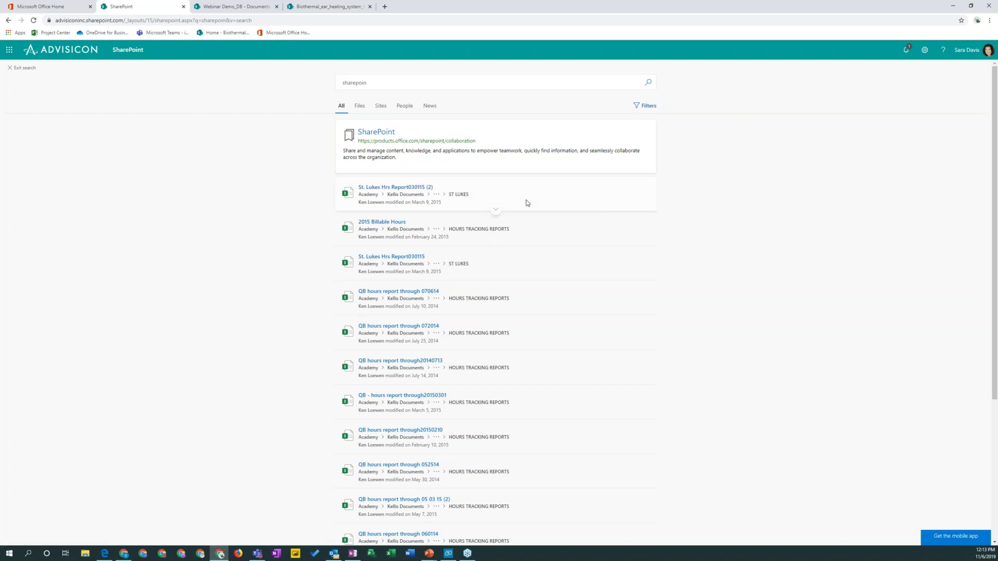
Step: Look through all search results and narrow them to files and sites
scroll(524, 207, down, 3)
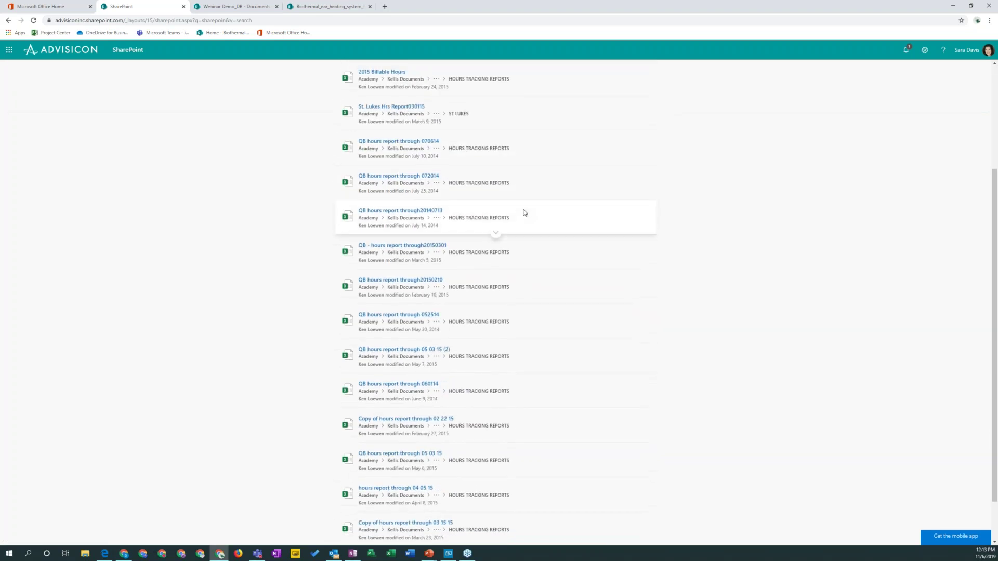
scroll(523, 212, up, 3)
click(363, 108)
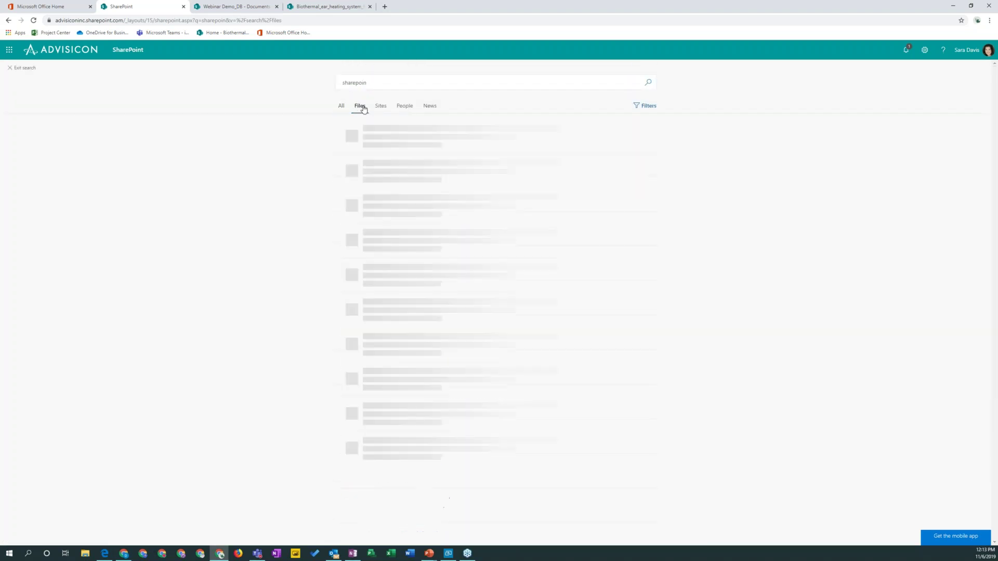
click(385, 106)
Step: Correct the search term to "sharepoint" and rerun the search within sites
click(384, 80)
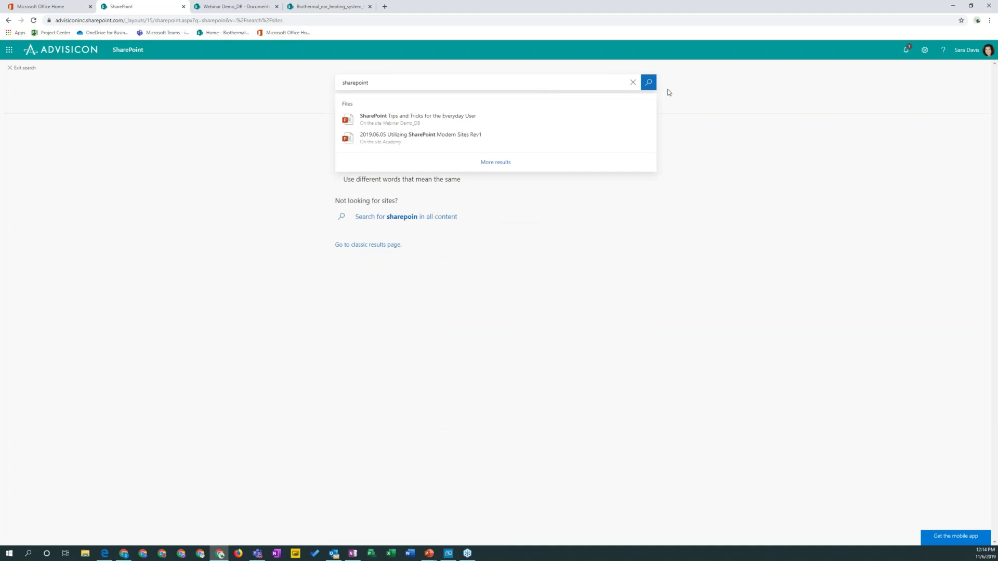
text(t)
click(649, 83)
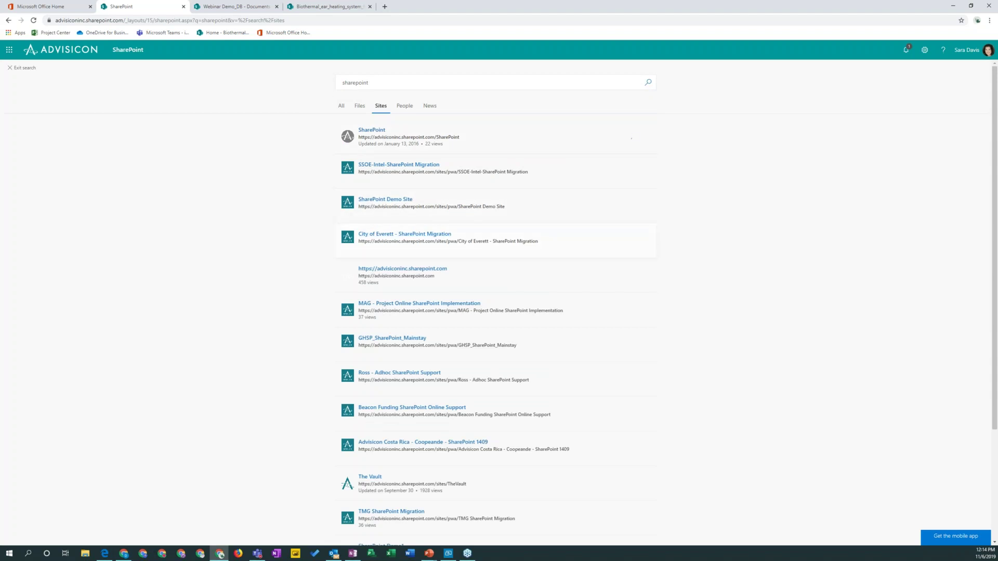
Step: Review the file results and the combined results for "sharepoint", and exit the search
click(359, 107)
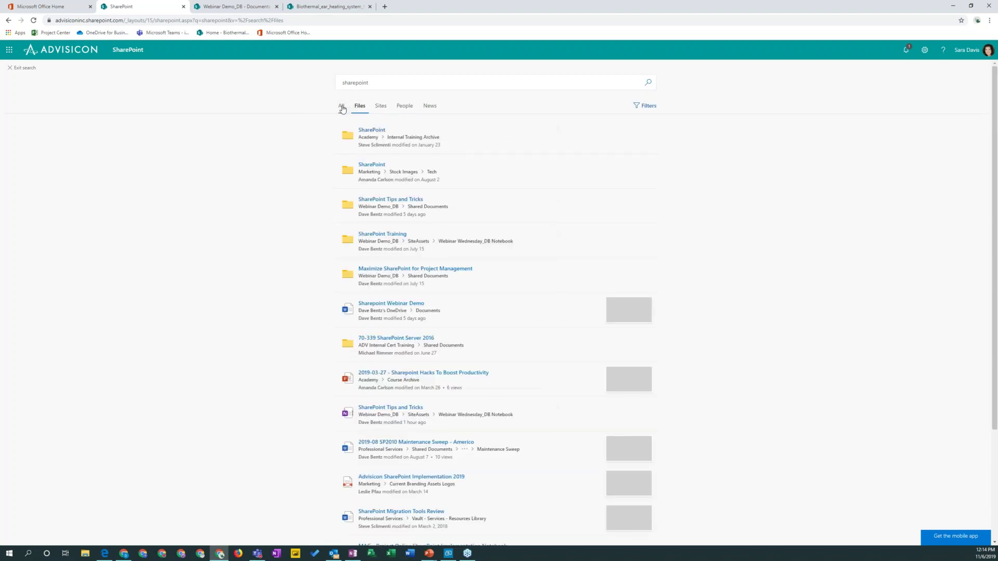
click(342, 107)
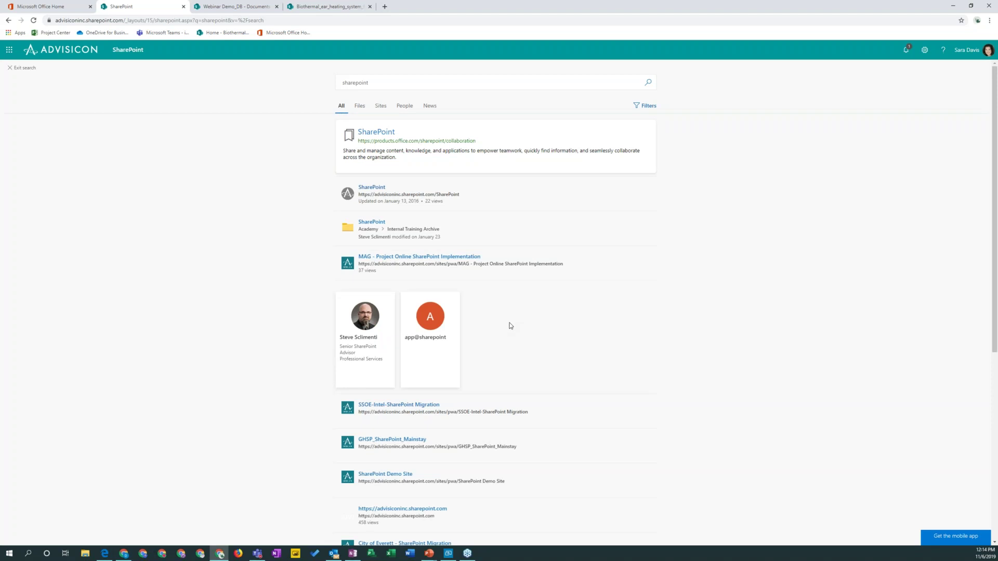
click(15, 68)
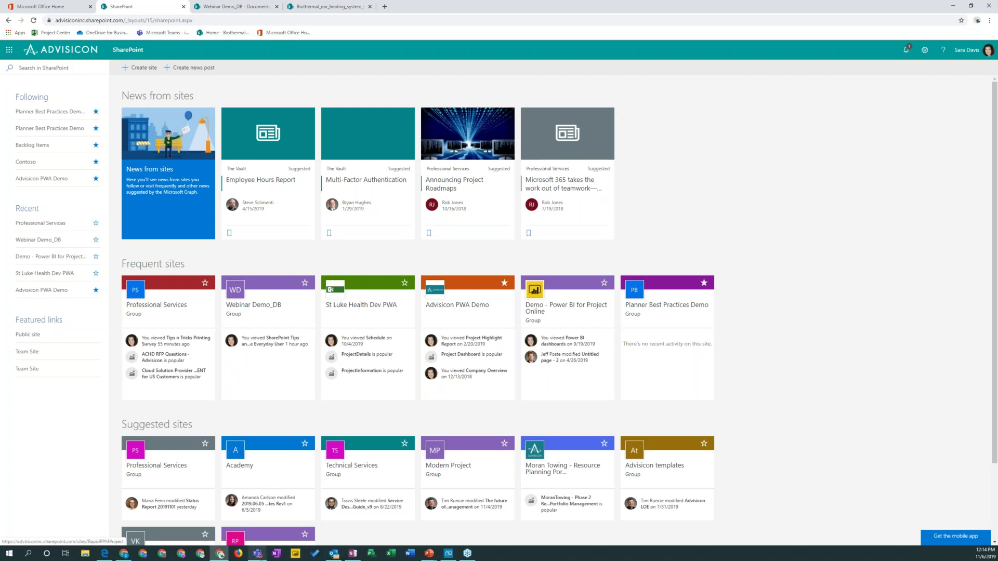
Step: Switch to Microsoft Teams, collapse the Sales team and find the Webinar Demo_DB team in the teams list
click(260, 555)
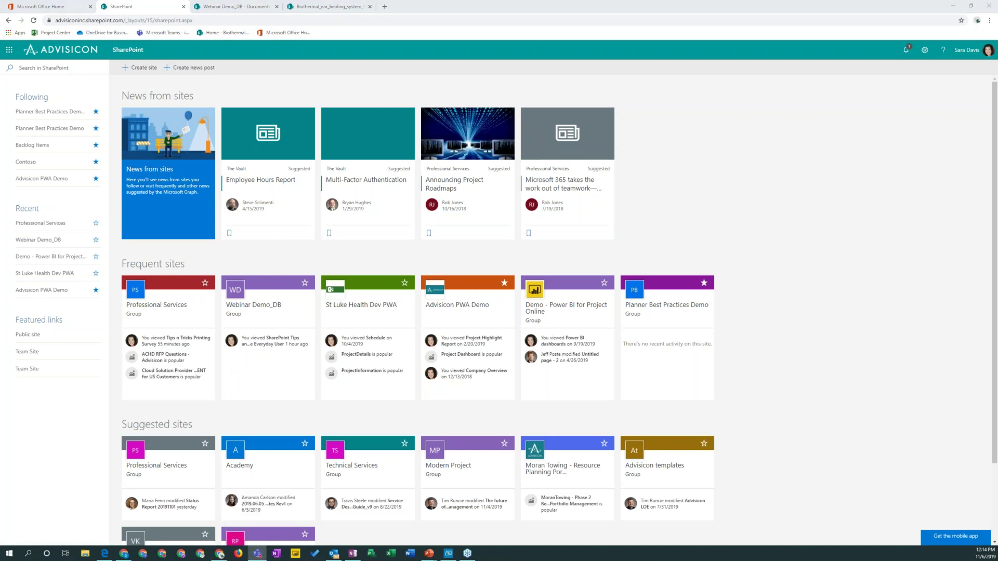
drag(0, 167, 83, 1)
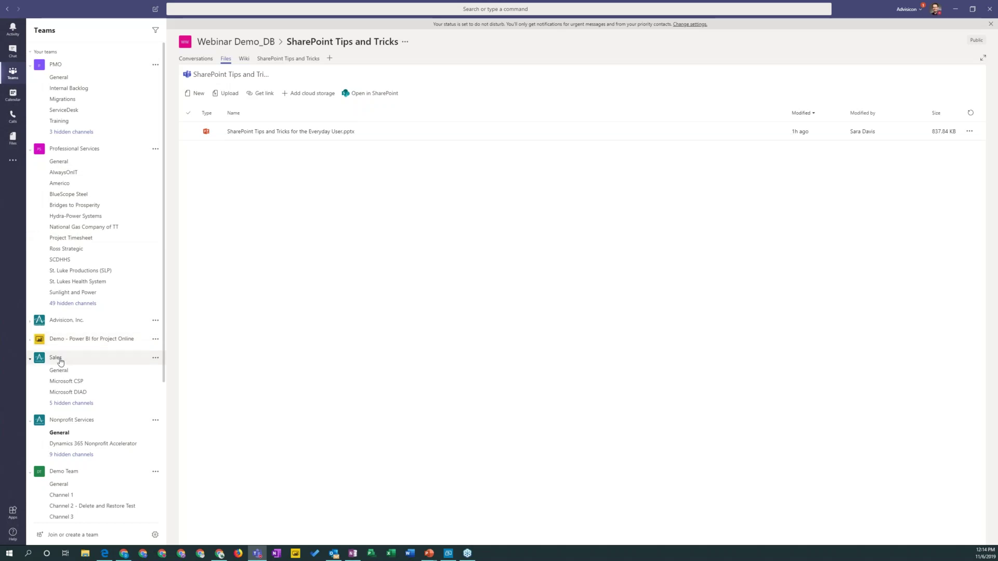
click(31, 362)
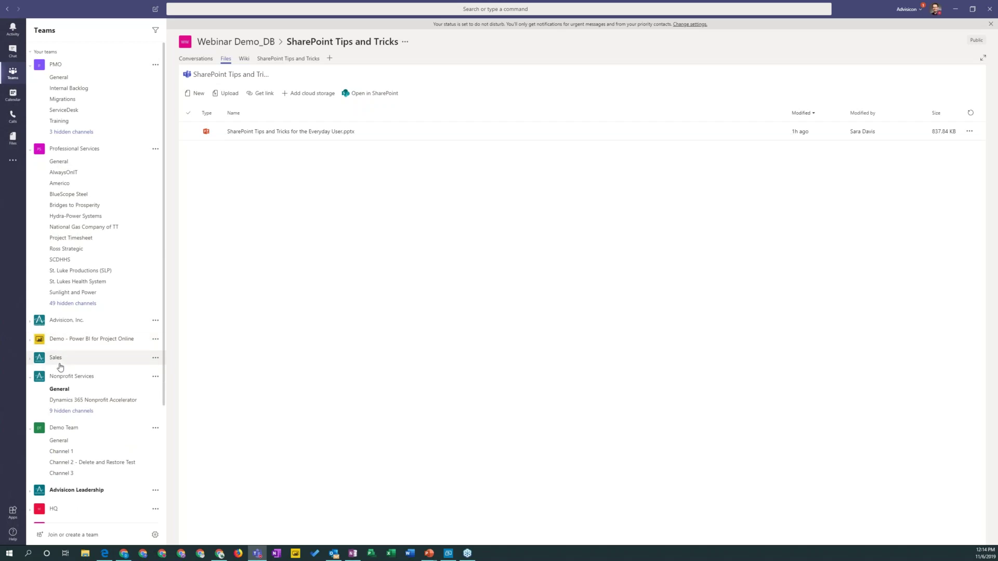
scroll(60, 367, down, 3)
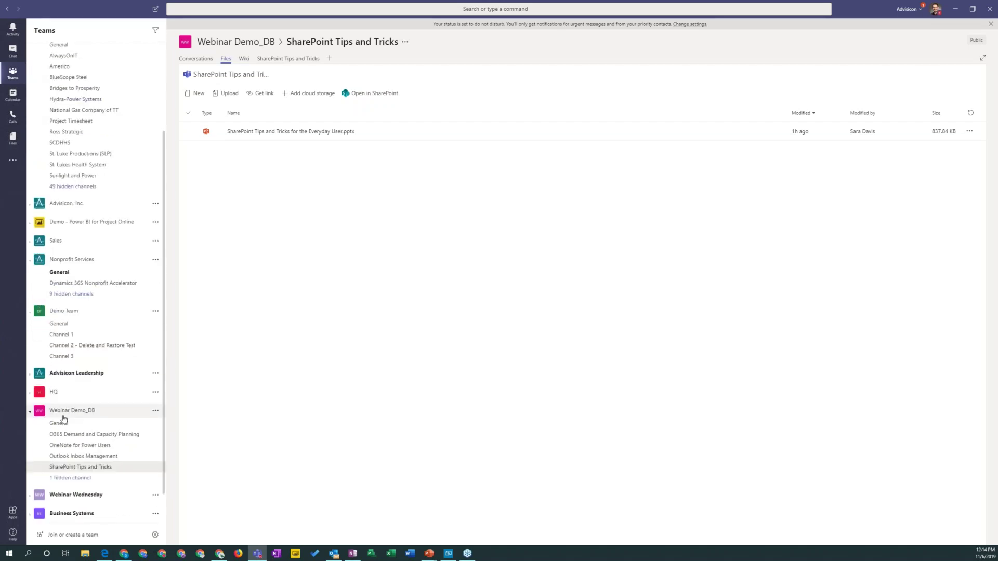
Step: Expand the Webinar Demo_DB team again and view the files of its General channel
scroll(64, 415, down, 1)
click(64, 374)
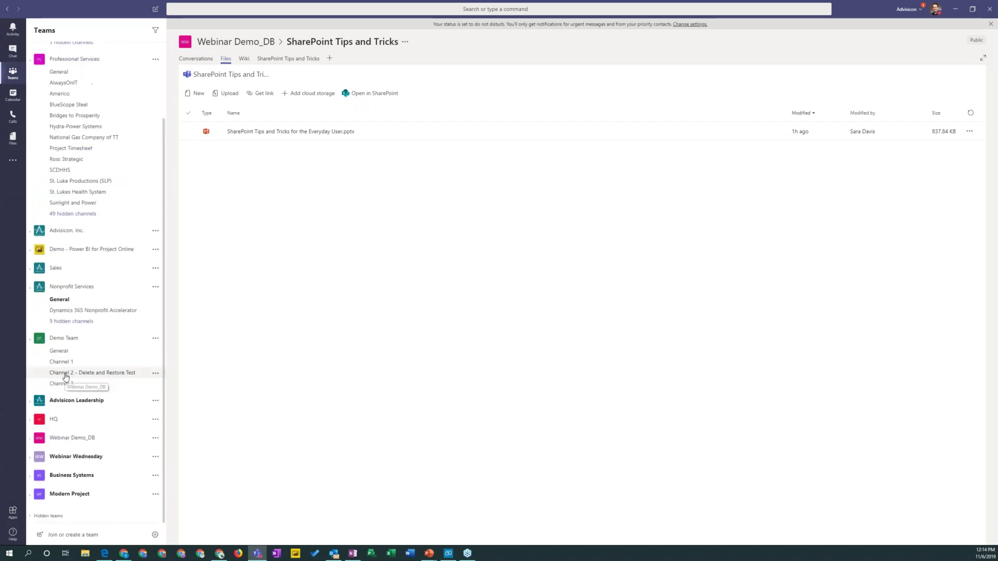
click(32, 442)
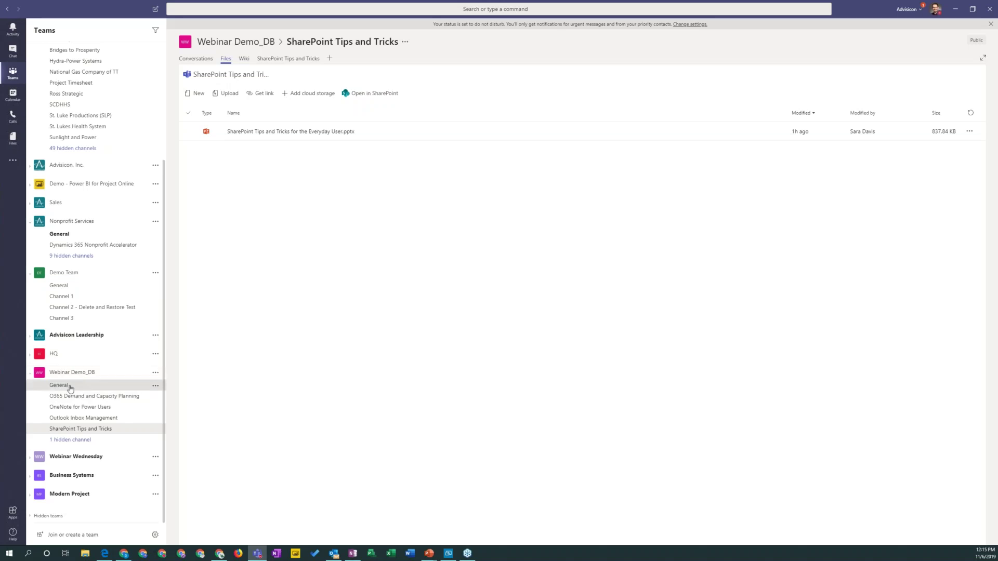
click(70, 390)
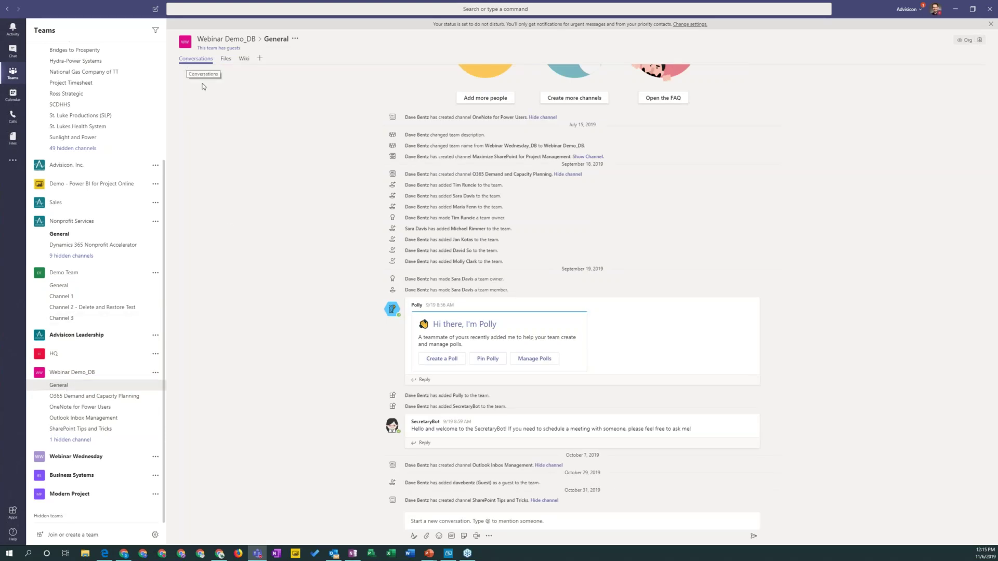
click(226, 59)
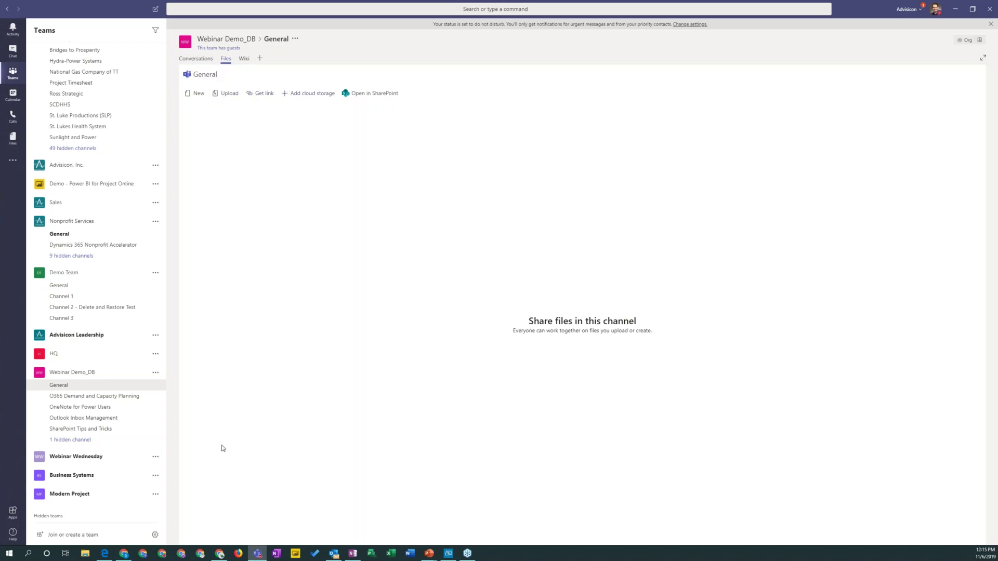
Step: Switch to the browser and open the SharePoint Tips and Tricks folder in the Webinar Demo_DB document library
click(219, 554)
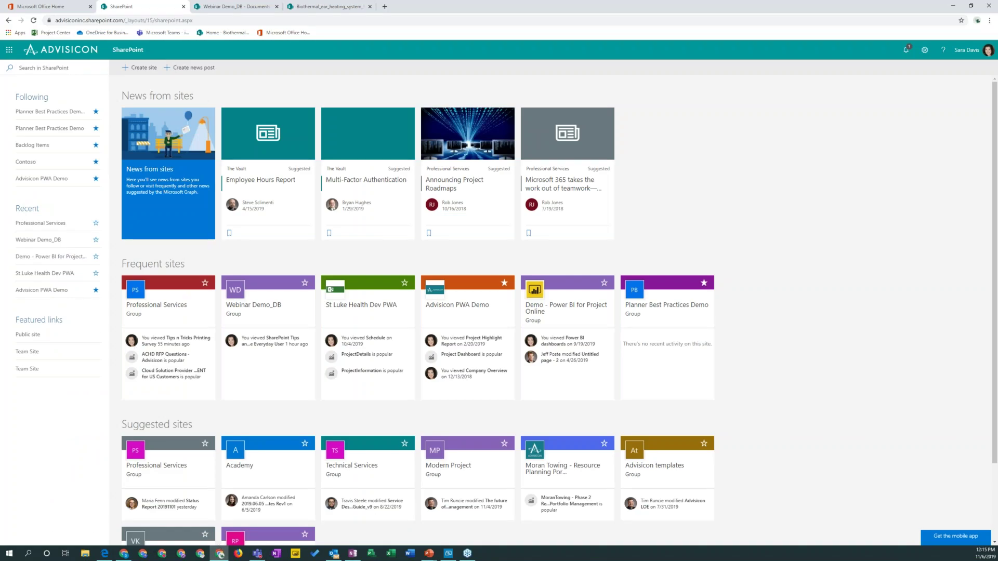
click(214, 7)
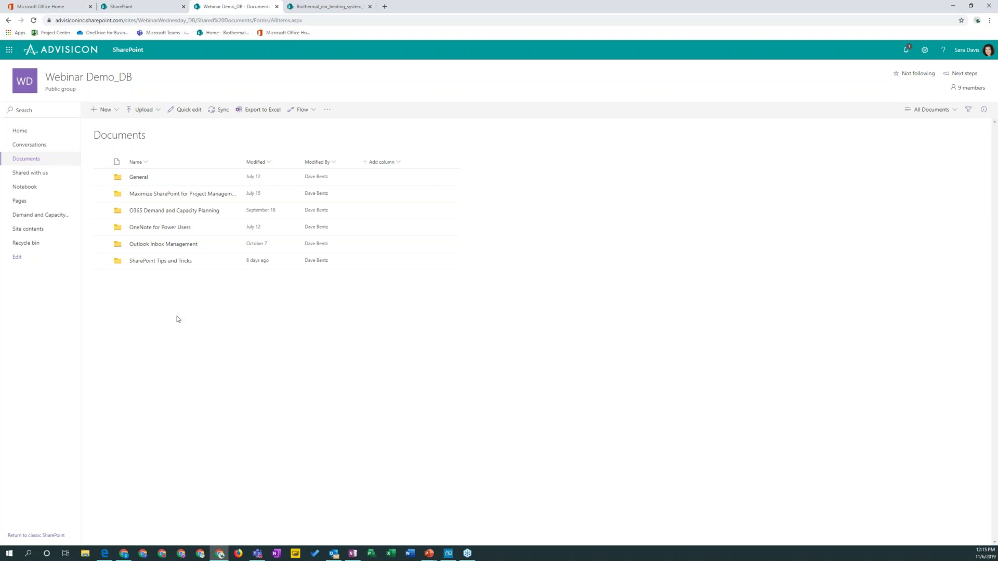
click(154, 264)
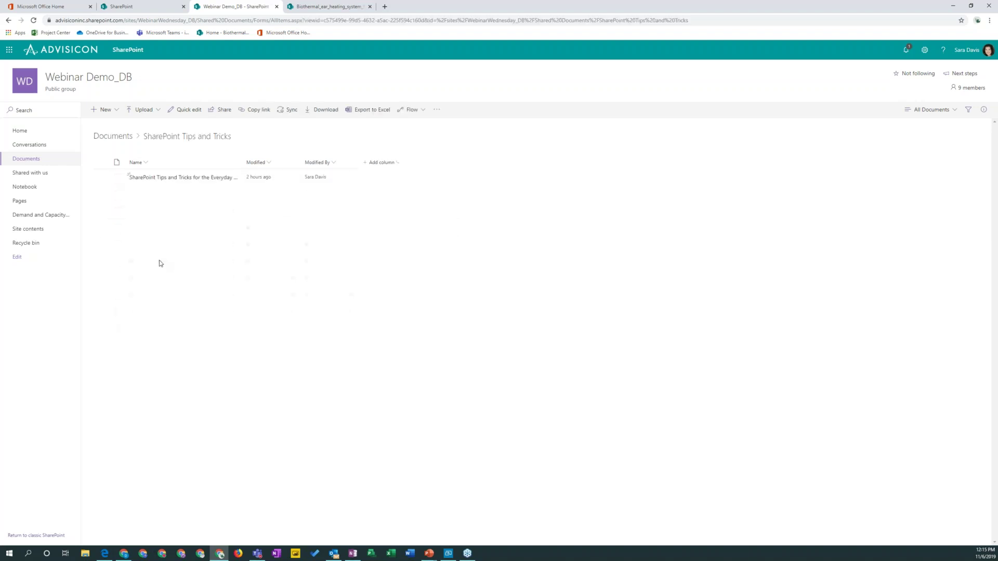
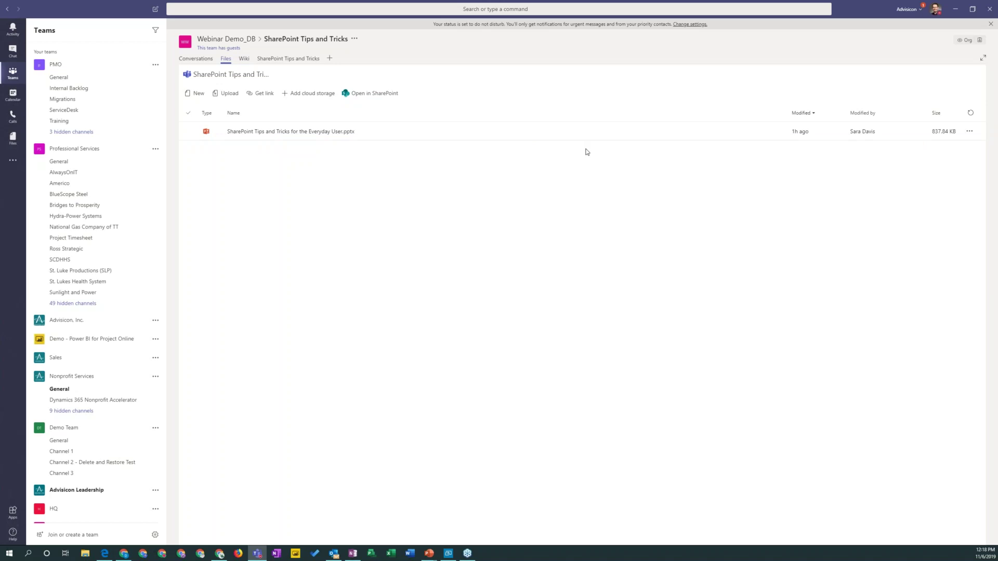
Step: Leave Teams and go from the presentation open in the browser to the Webinar Demo_DB site's Documents library
click(956, 10)
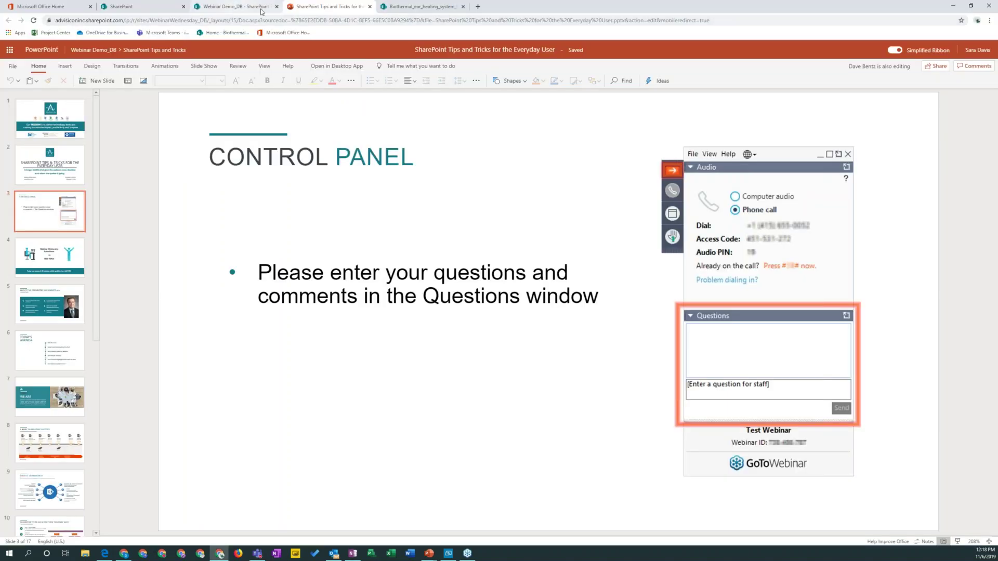
click(103, 52)
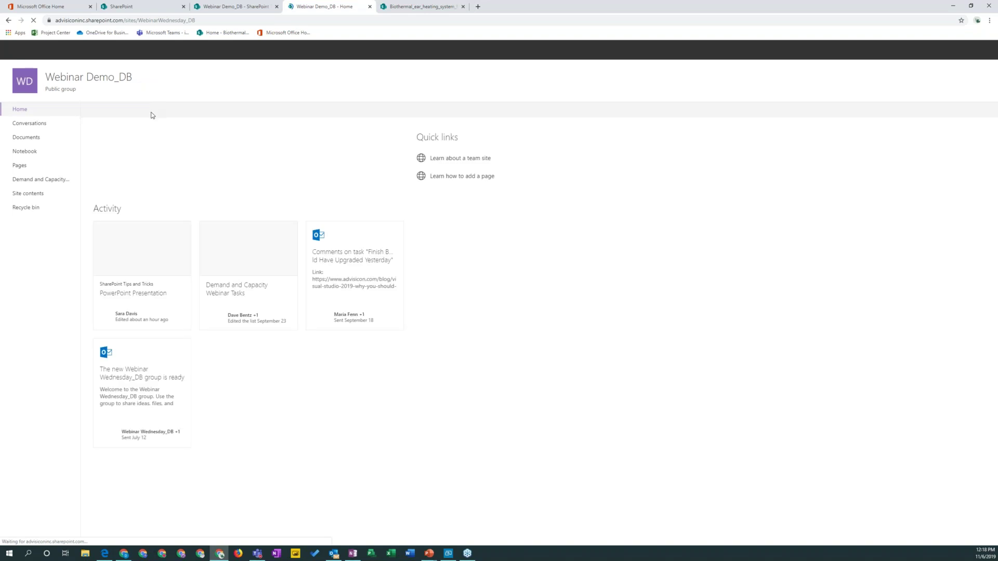
click(25, 143)
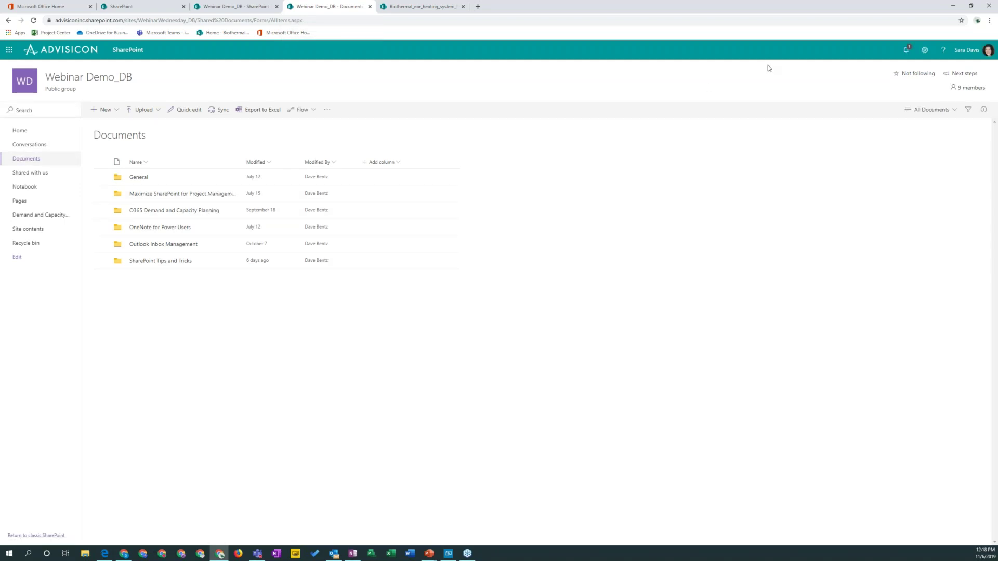
Step: In the Documents library's advanced settings, set browser-enabled documents to open in the client application and save
click(924, 52)
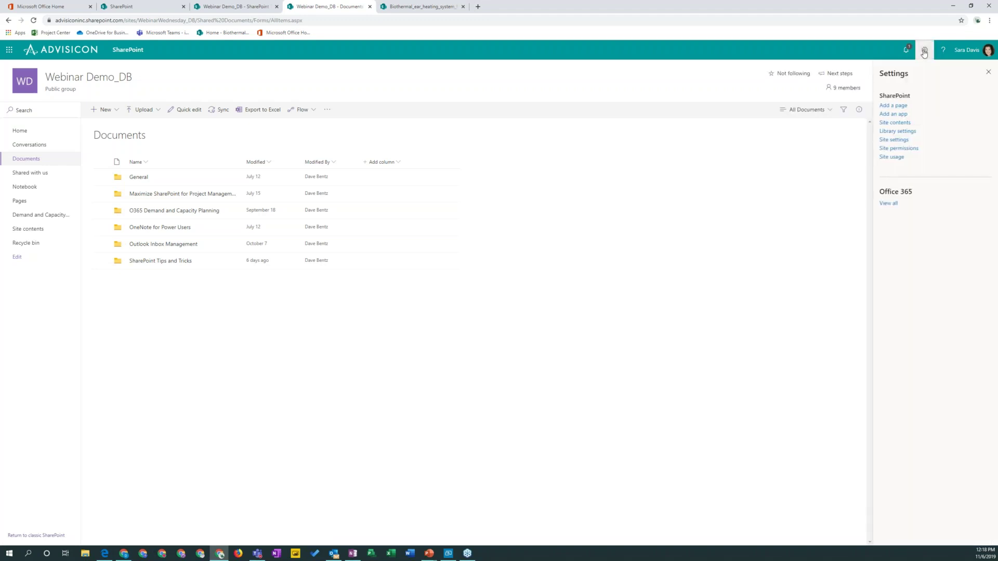
click(893, 132)
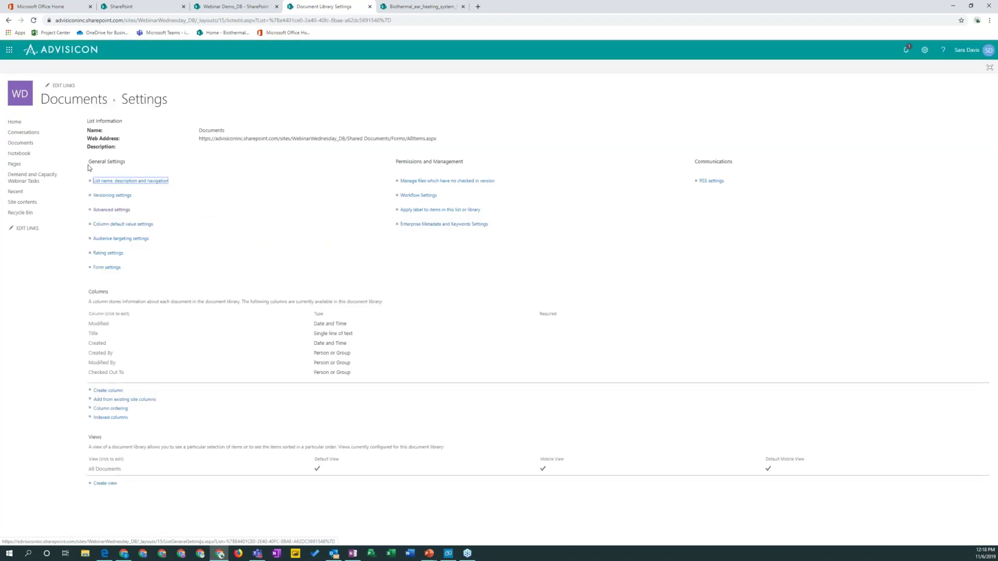
click(107, 210)
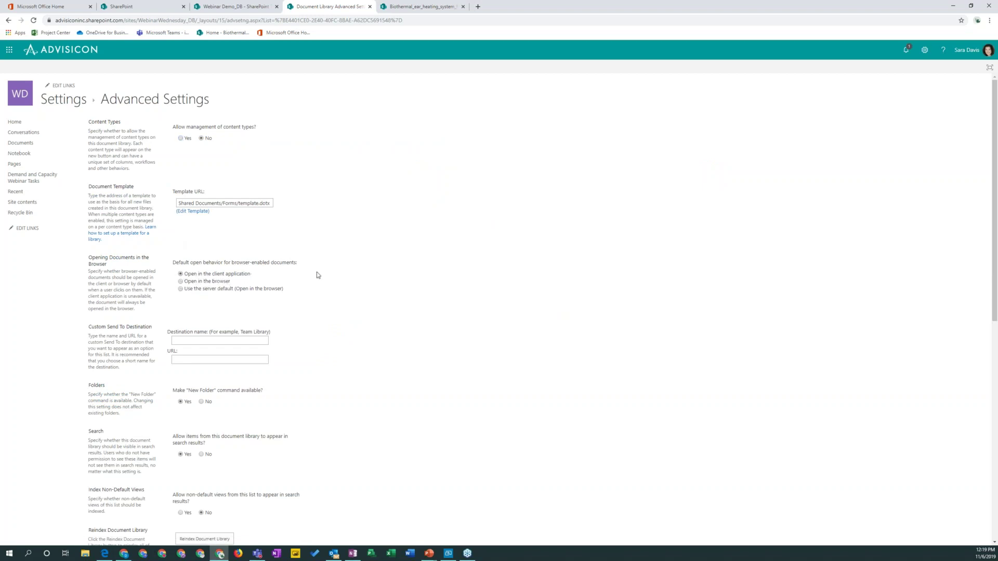
scroll(301, 403, down, 7)
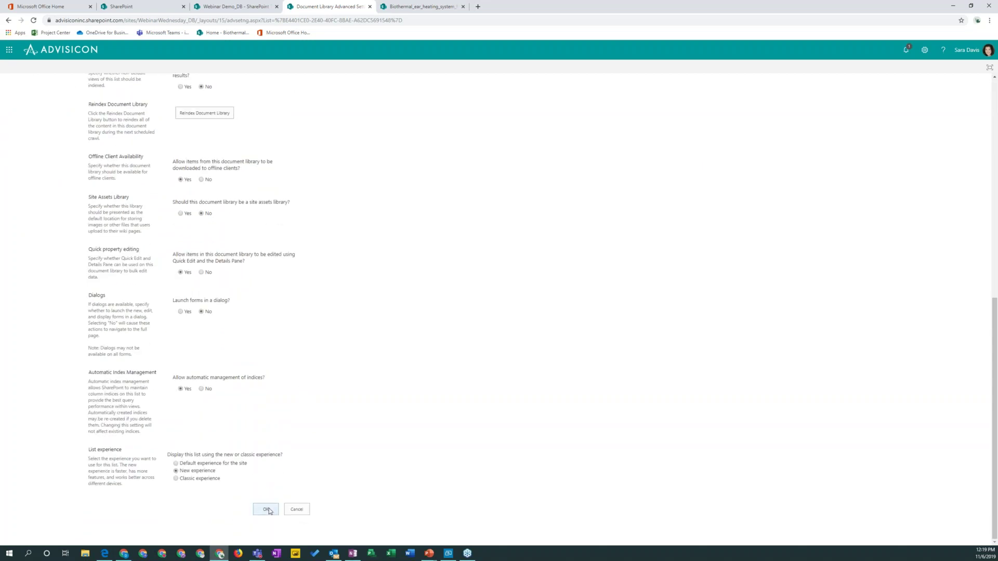
click(268, 510)
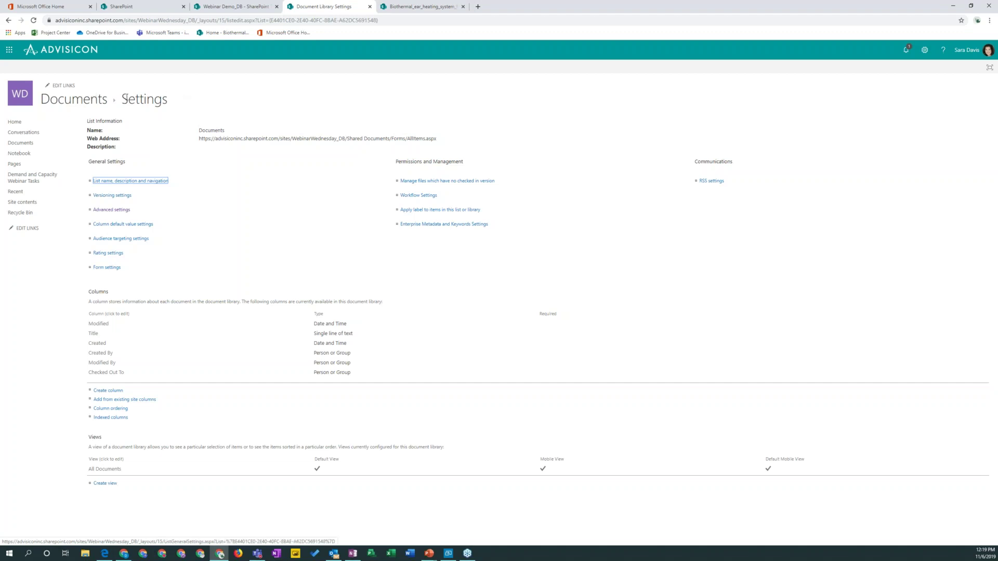
Step: Open the presentation in the library's SharePoint Tips and Tricks folder with desktop PowerPoint, and close it after viewing
click(75, 105)
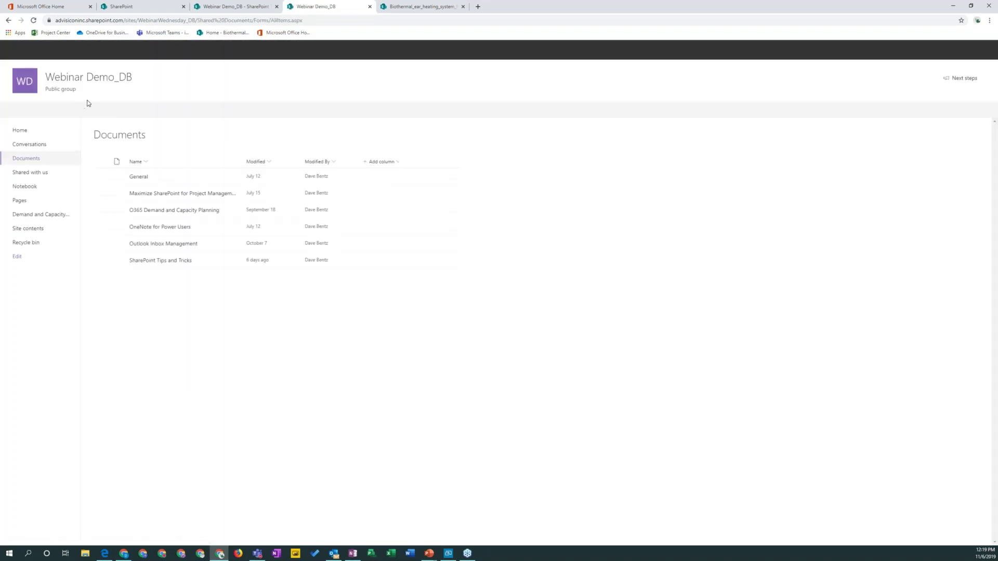
click(158, 261)
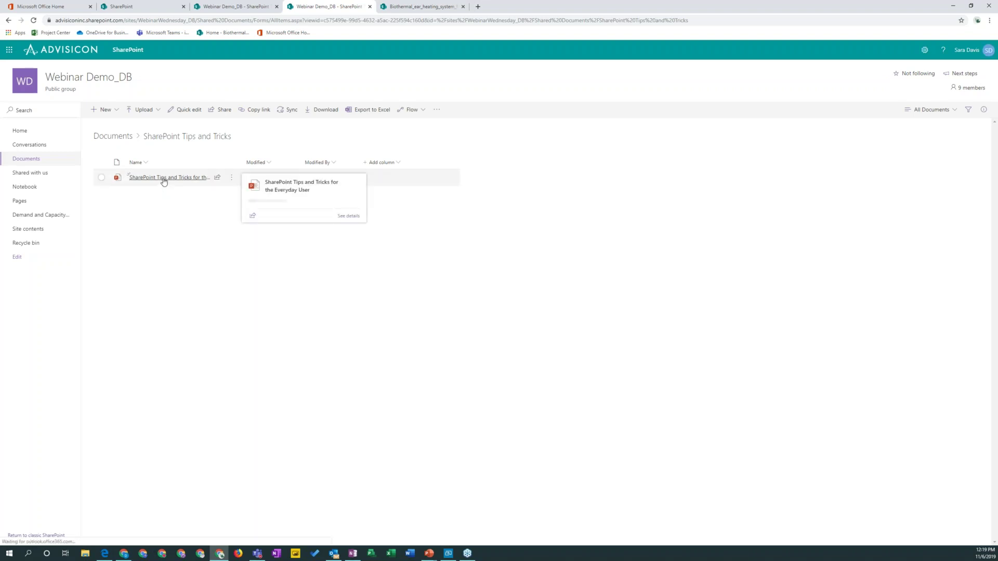
click(163, 179)
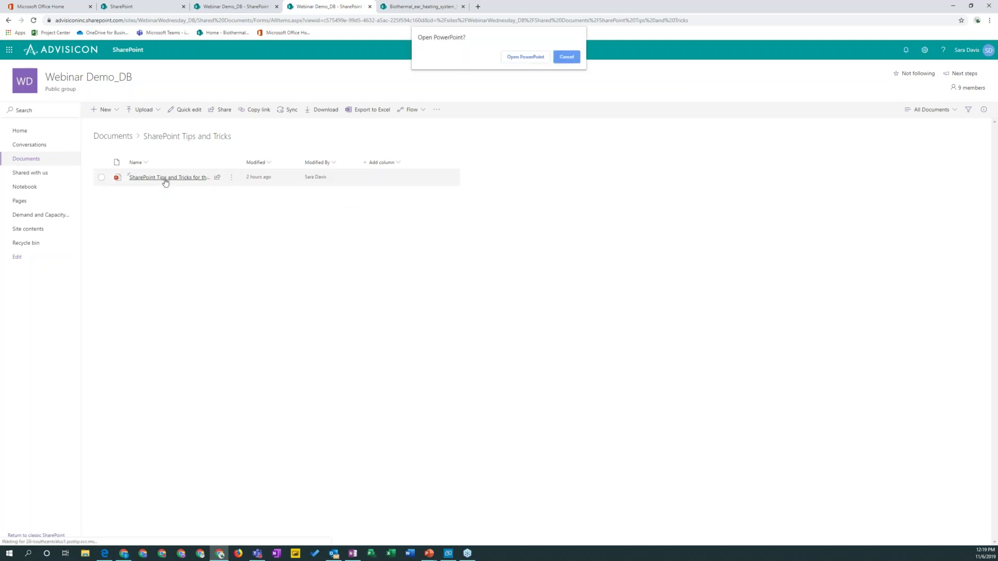
click(527, 55)
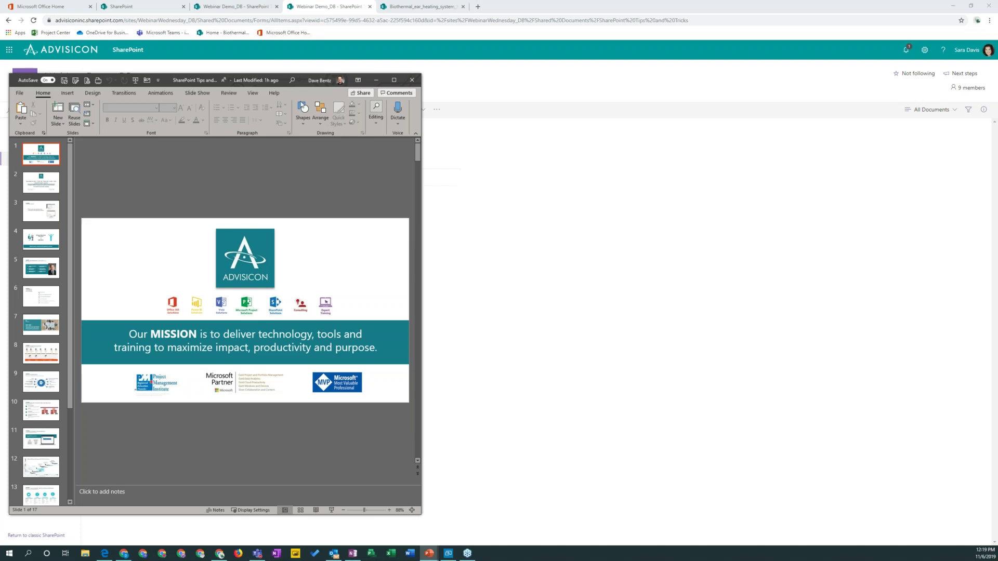
click(416, 81)
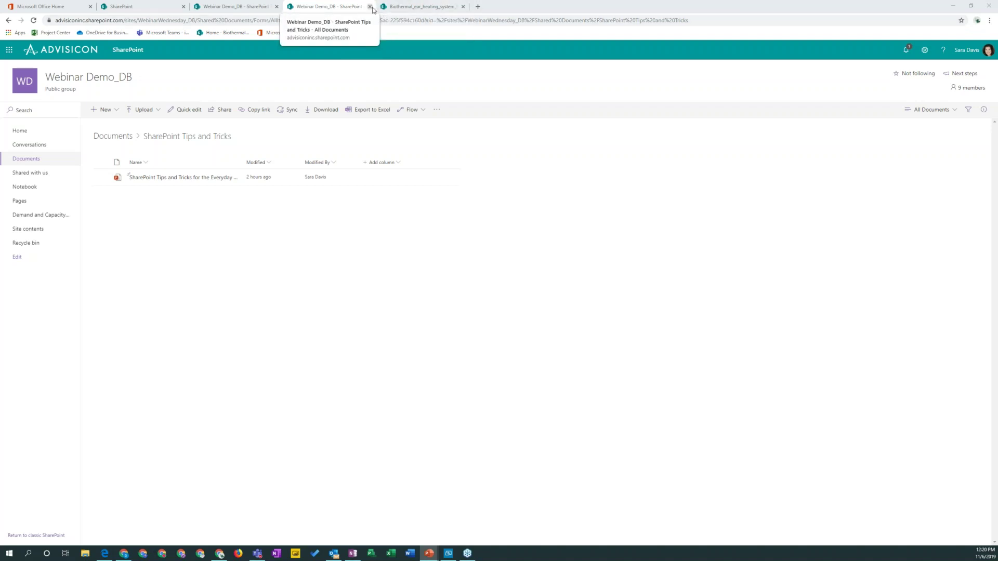
Step: Search Windows for "oned" and open the OneDrive folder in File Explorer
click(952, 6)
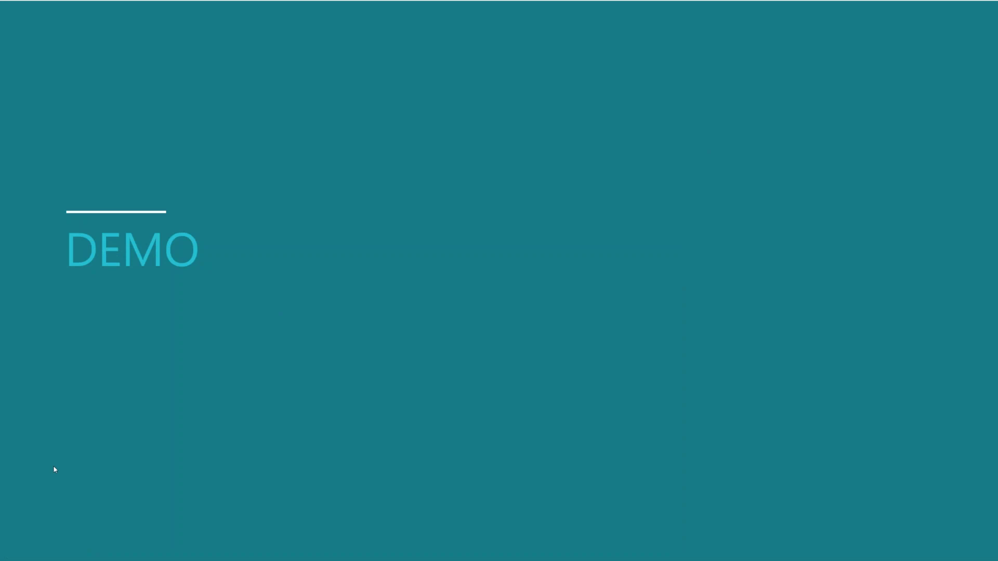
key(alt+Tab)
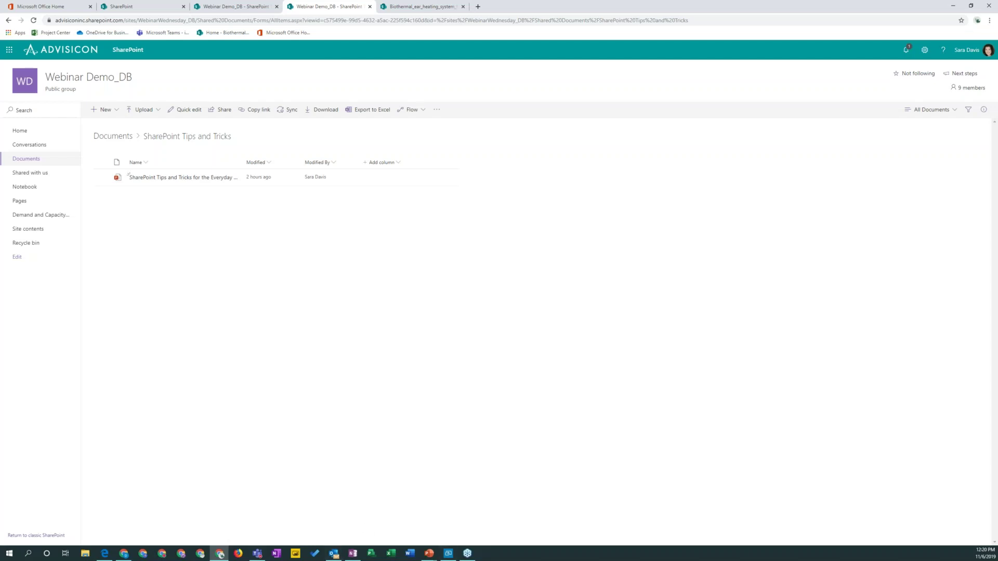
click(11, 554)
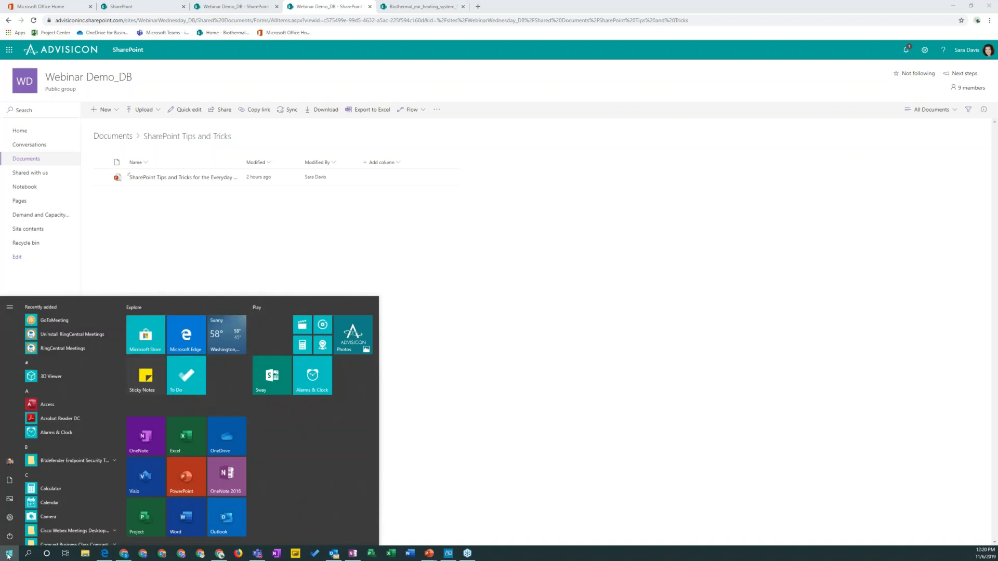
text(oned)
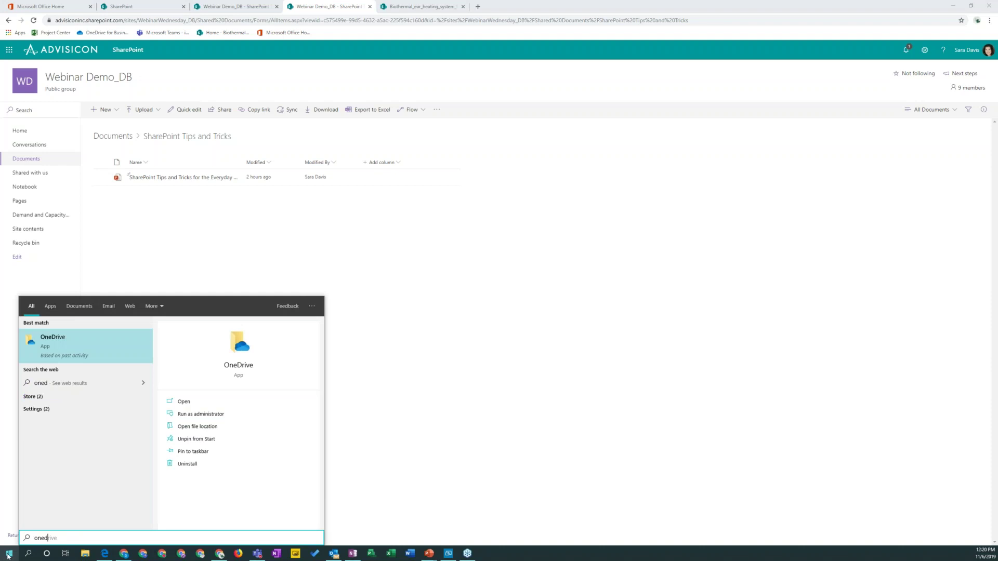
click(47, 347)
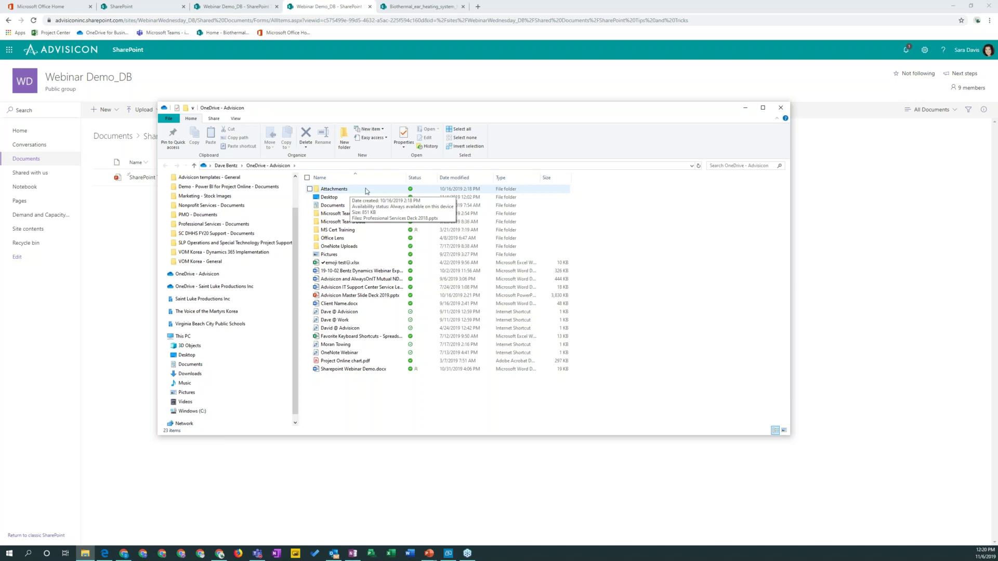
Step: Expand the OneDrive - Advisicon folder in the folder tree and open its OneDrive settings
double_click(181, 275)
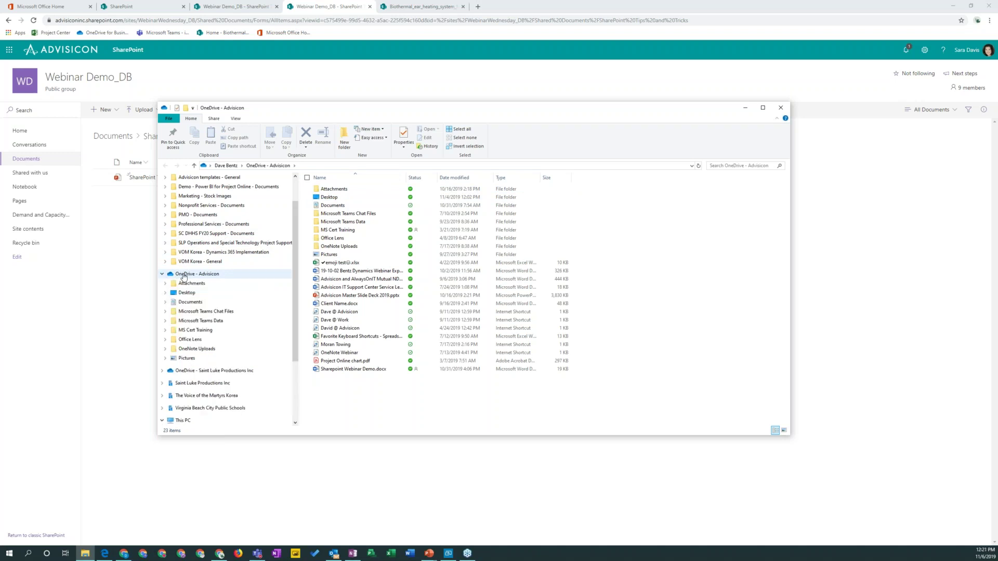
right_click(183, 276)
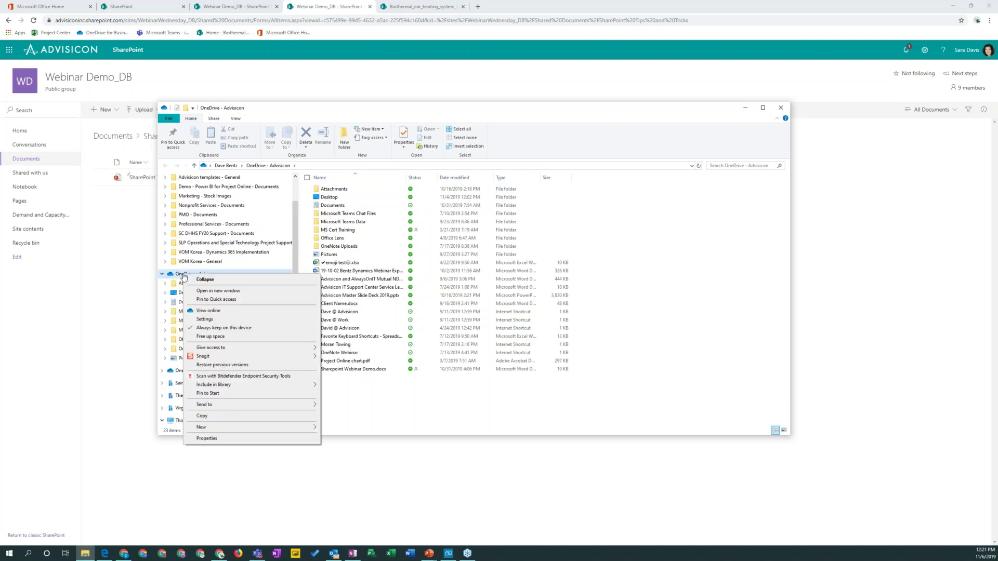
click(205, 319)
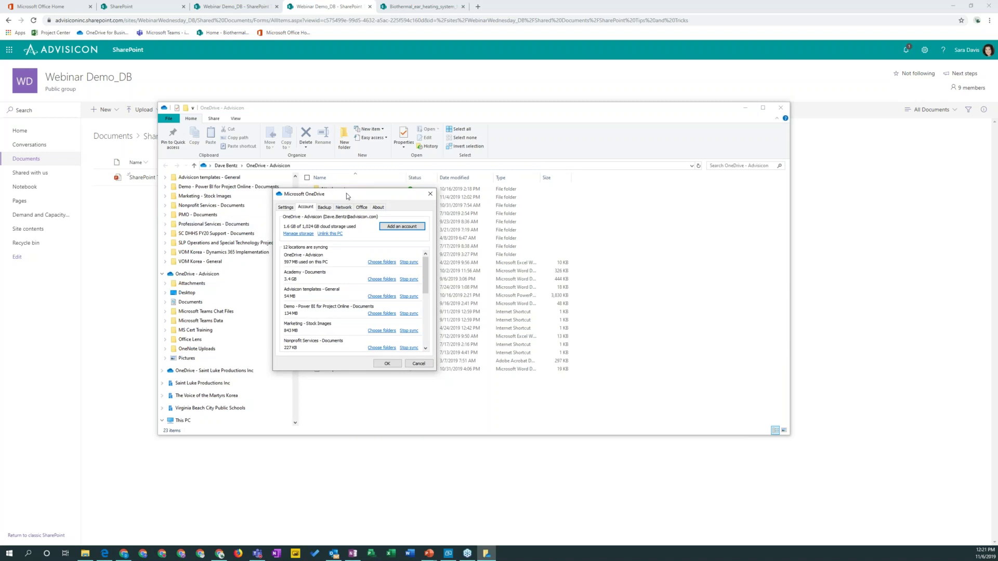
Step: Move the OneDrive settings dialog aside and review the account's syncing locations and the general, notification and Files On-Demand settings
drag(347, 196, 334, 150)
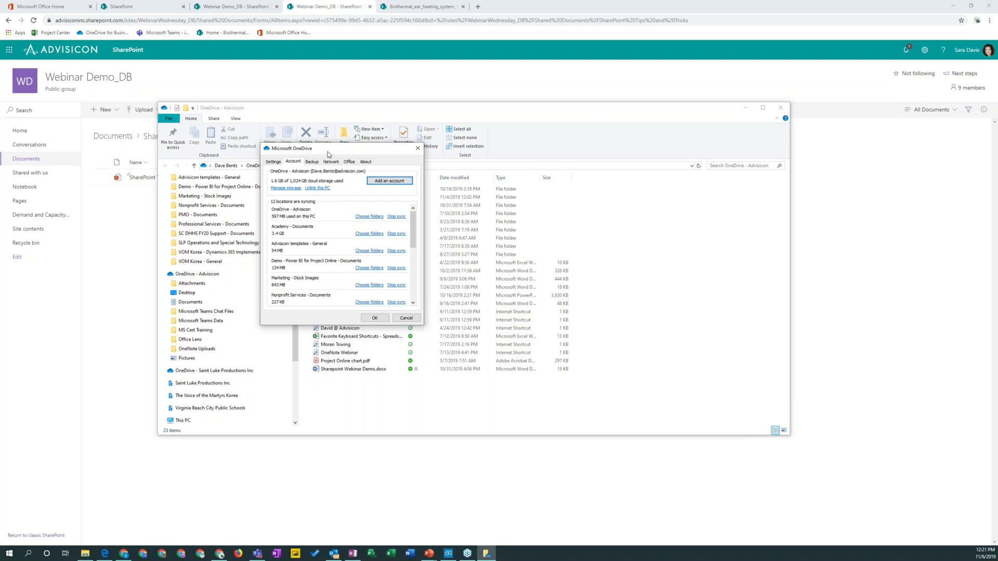
drag(316, 151, 208, 163)
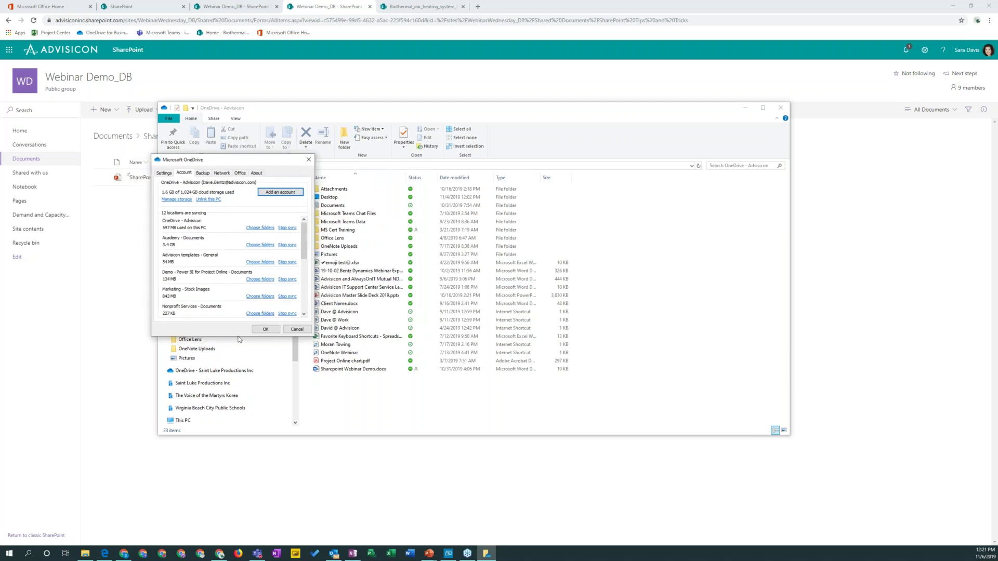
scroll(241, 246, down, 1)
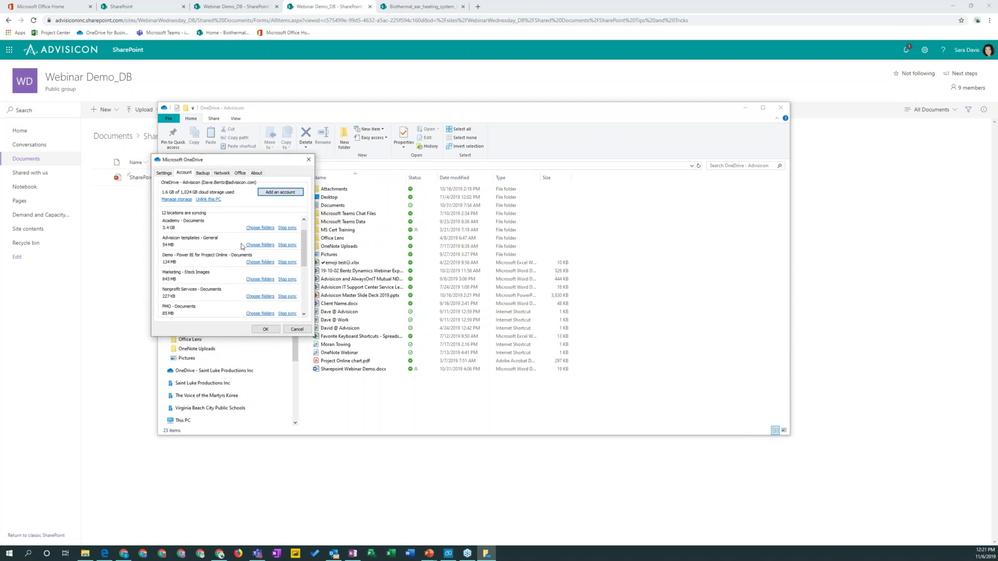
scroll(242, 248, down, 2)
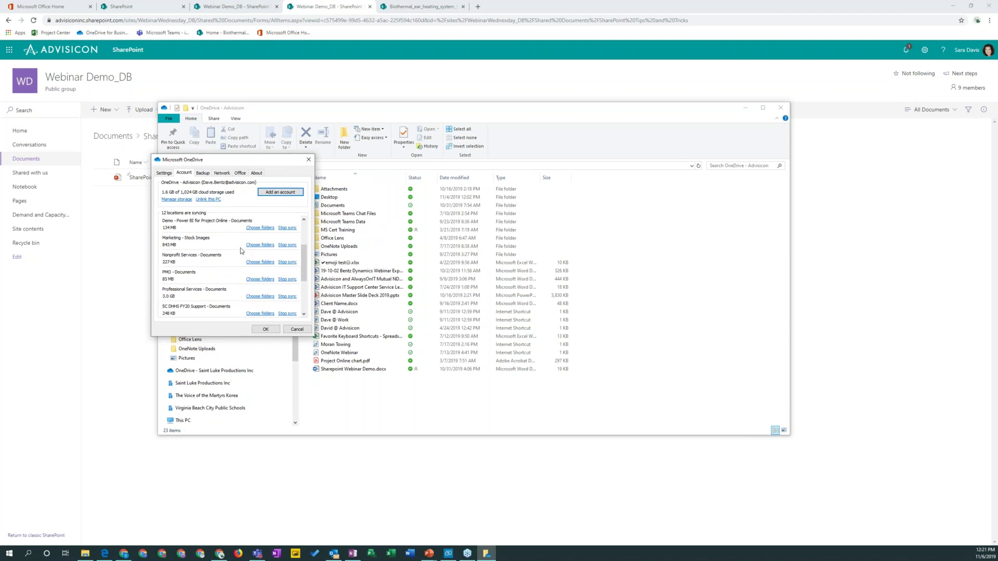
scroll(242, 251, up, 3)
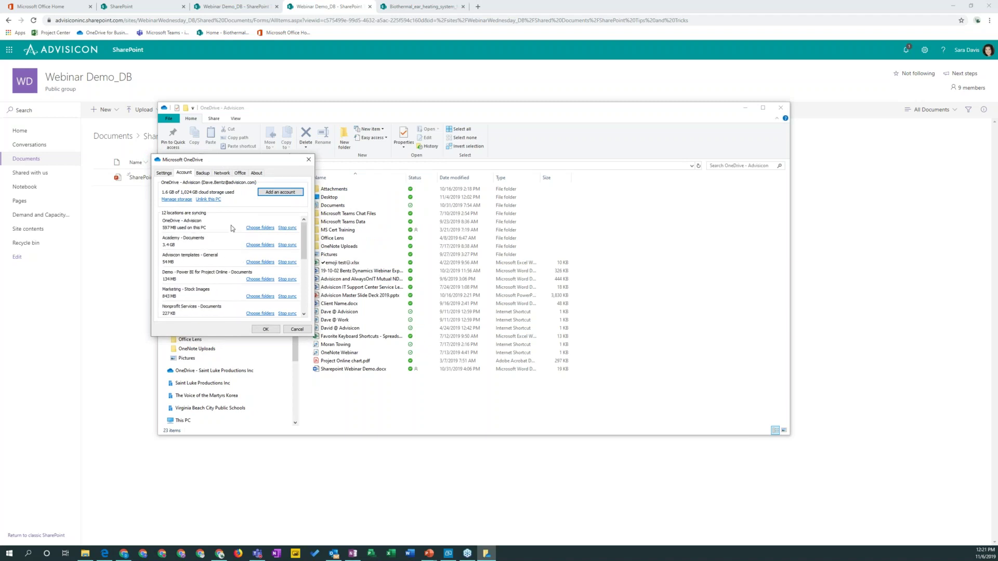
click(164, 173)
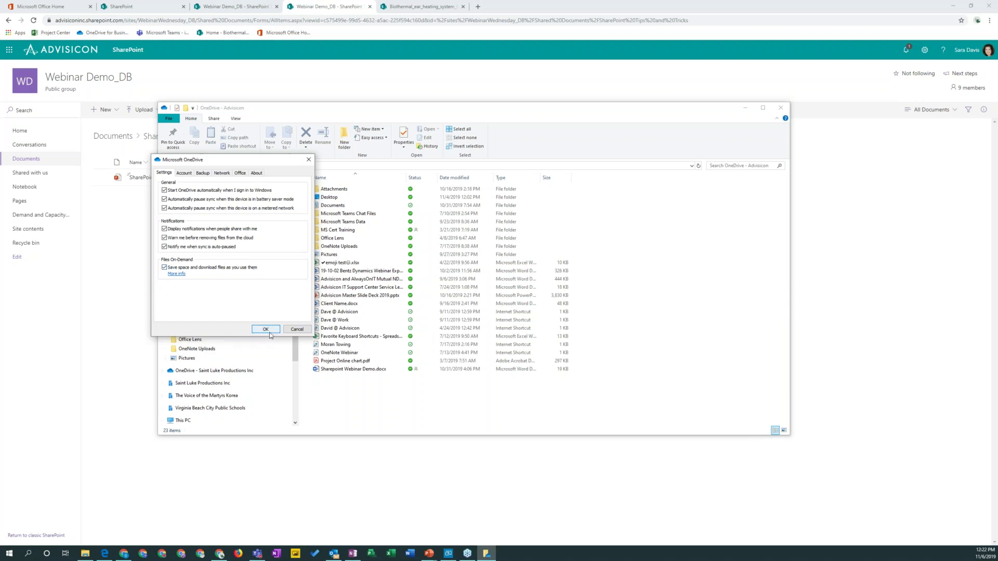
Step: Review which important PC folders OneDrive backs up, and close the backup window and the OneDrive settings without changes
click(203, 173)
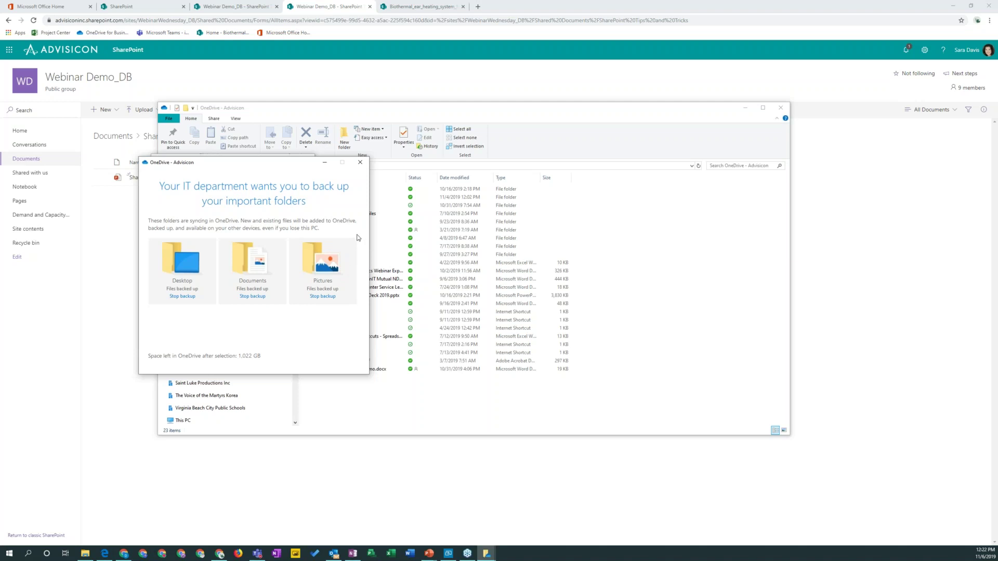
click(360, 163)
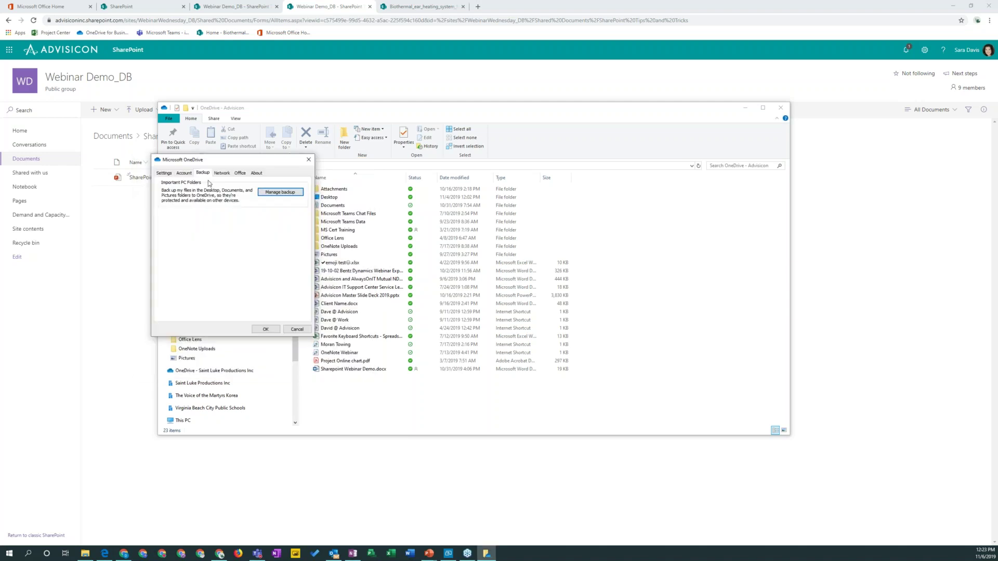
click(308, 162)
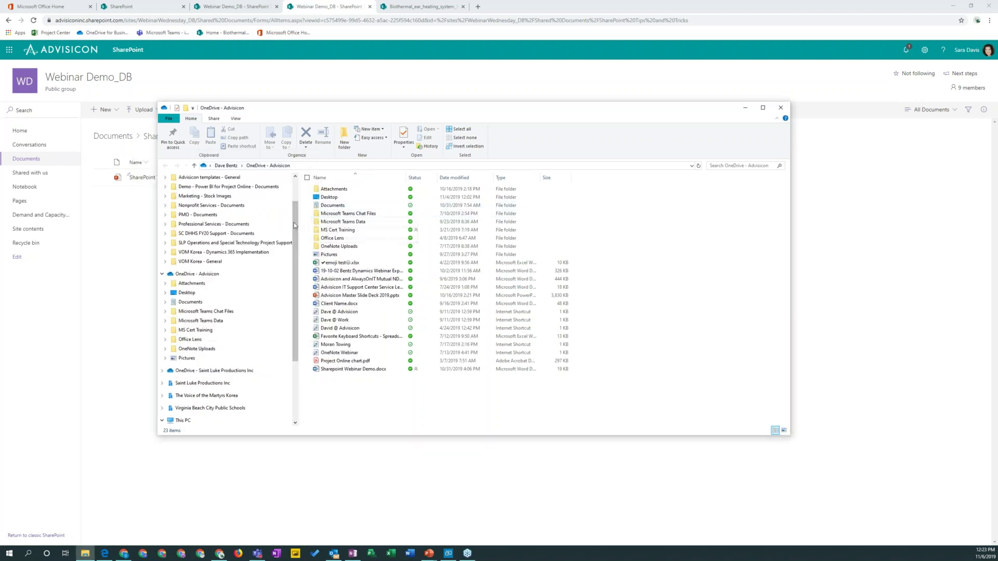
Step: Reposition the File Explorer window and examine the sync status and OneDrive availability options of the OneDrive - Advisicon folder's contents
drag(300, 116, 320, 102)
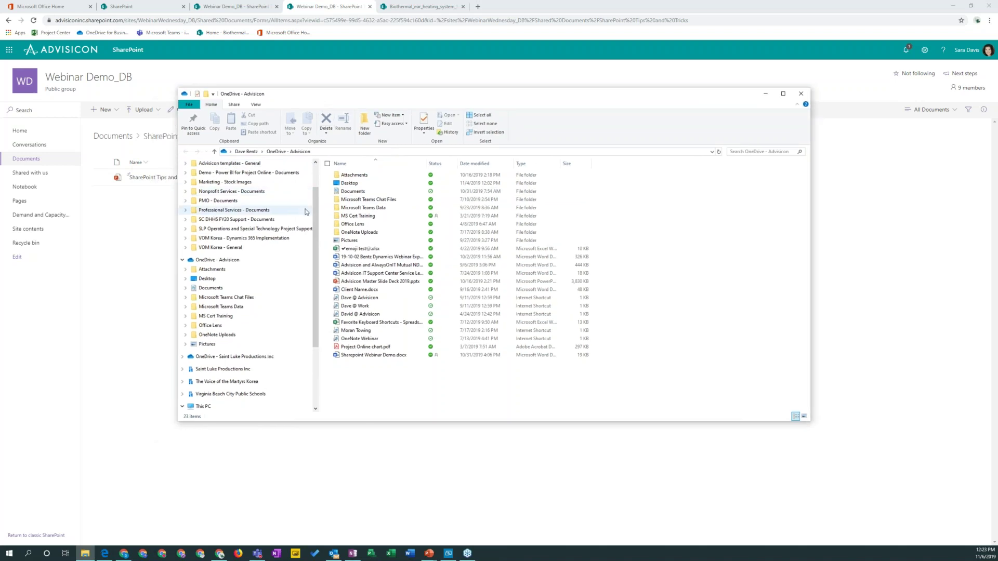
scroll(312, 183, up, 2)
drag(313, 183, 313, 202)
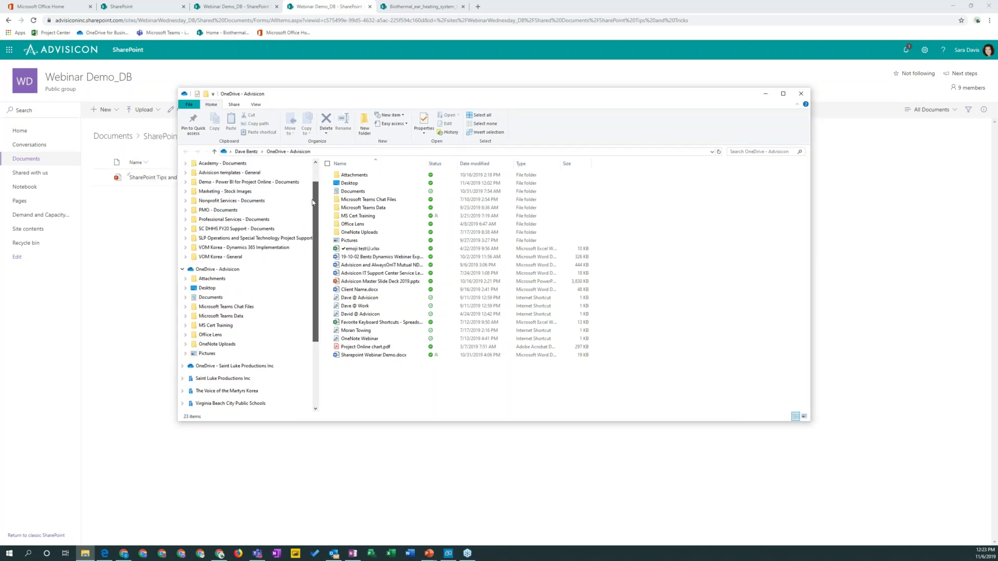
scroll(313, 201, up, 1)
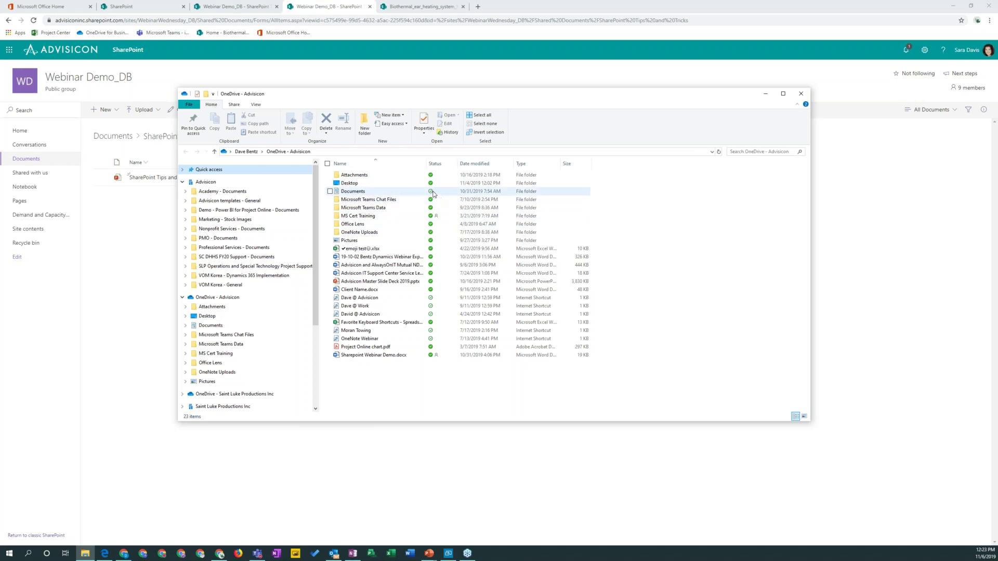
mouse_move(432, 195)
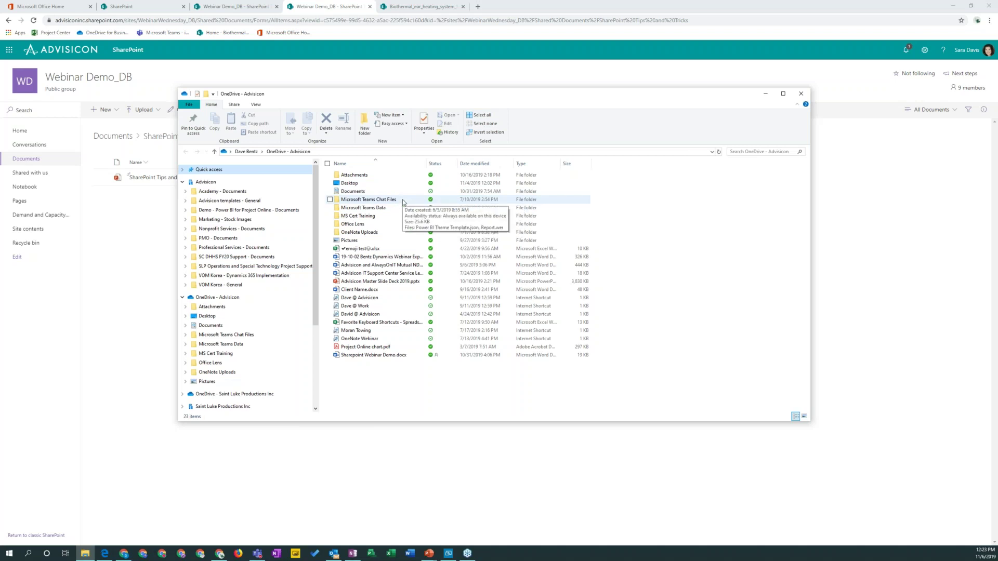
right_click(404, 200)
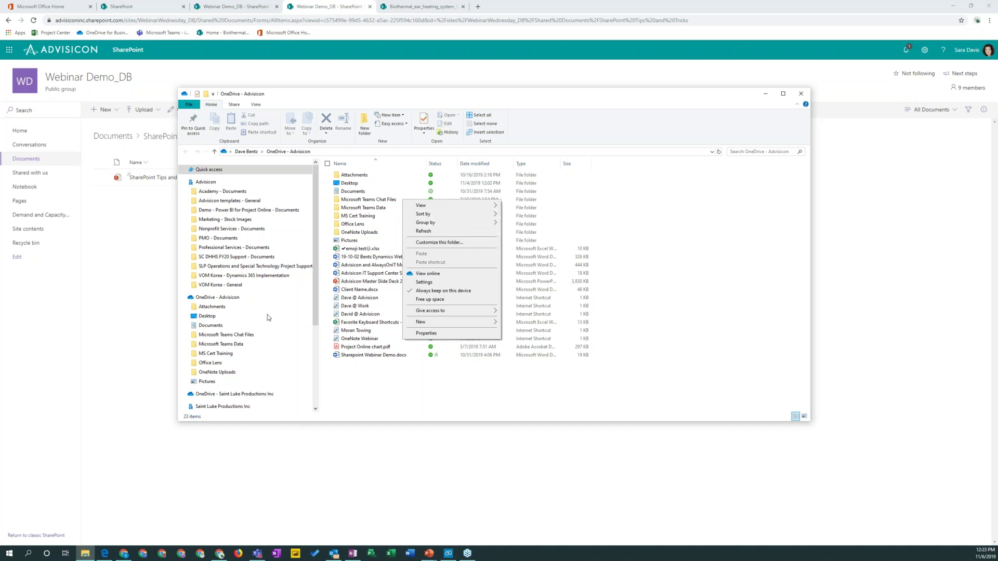
click(314, 291)
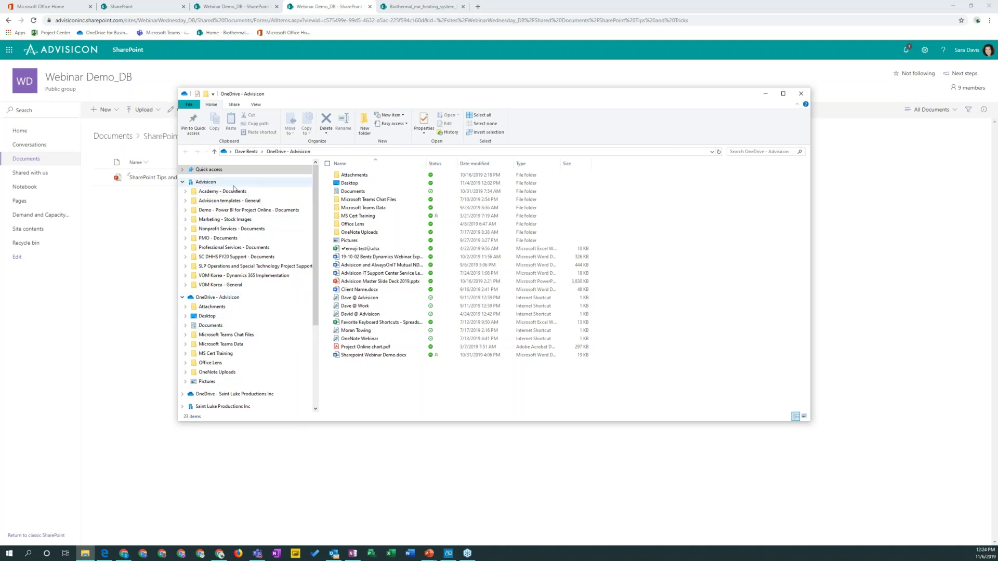
Step: Open the Advisicon folder of synced SharePoint libraries and check the availability status of its folders, including Advisicon templates - General
click(210, 183)
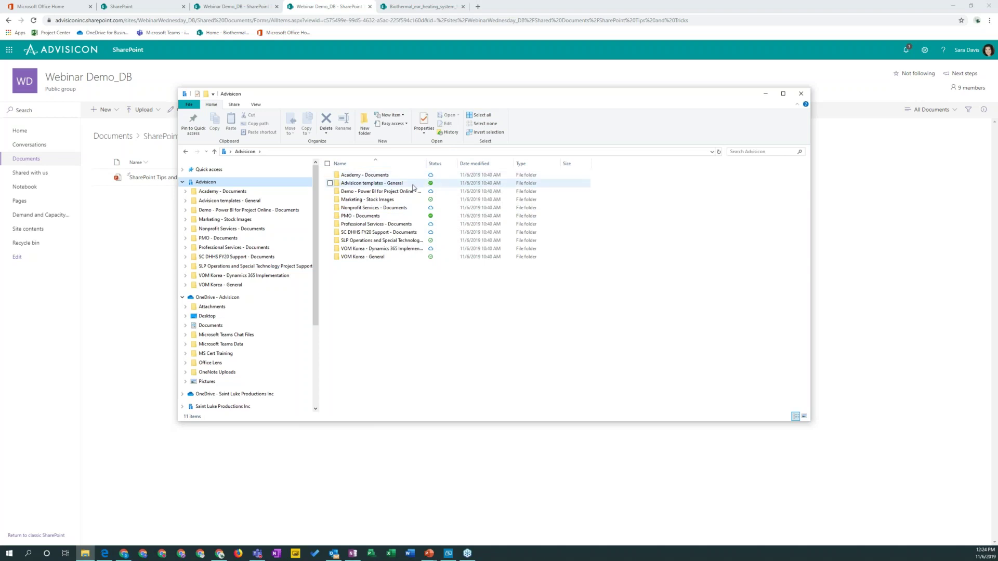
mouse_move(366, 185)
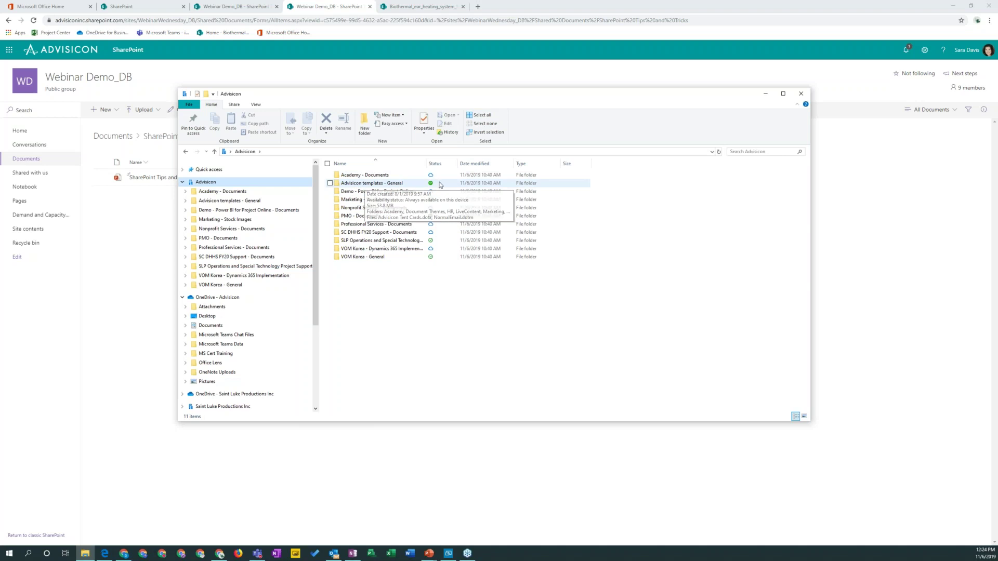
mouse_move(414, 194)
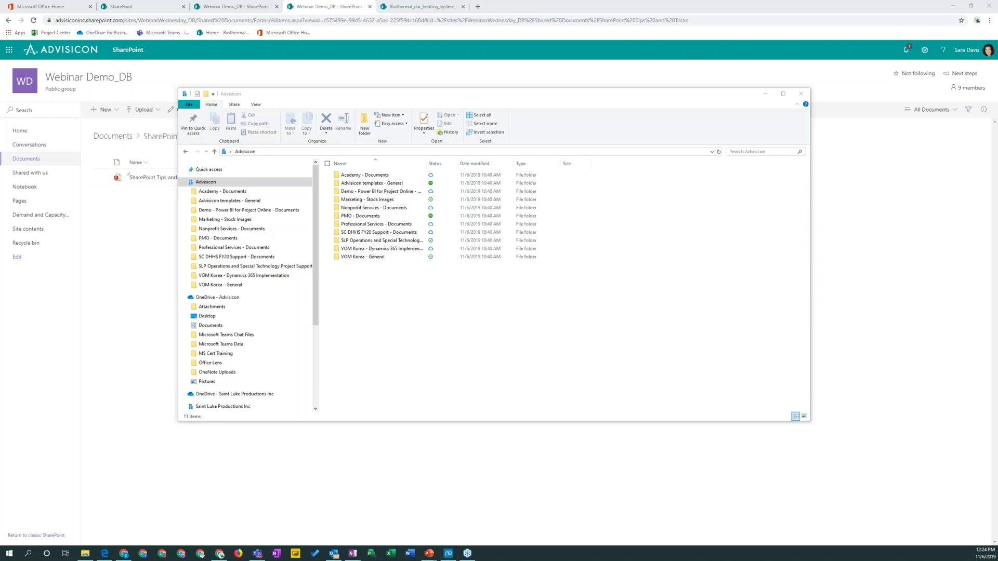
Step: Switch to the Connect app, maximize it to view the SharePoint mobile app on the mirrored phone, and minimize it after viewing
click(448, 553)
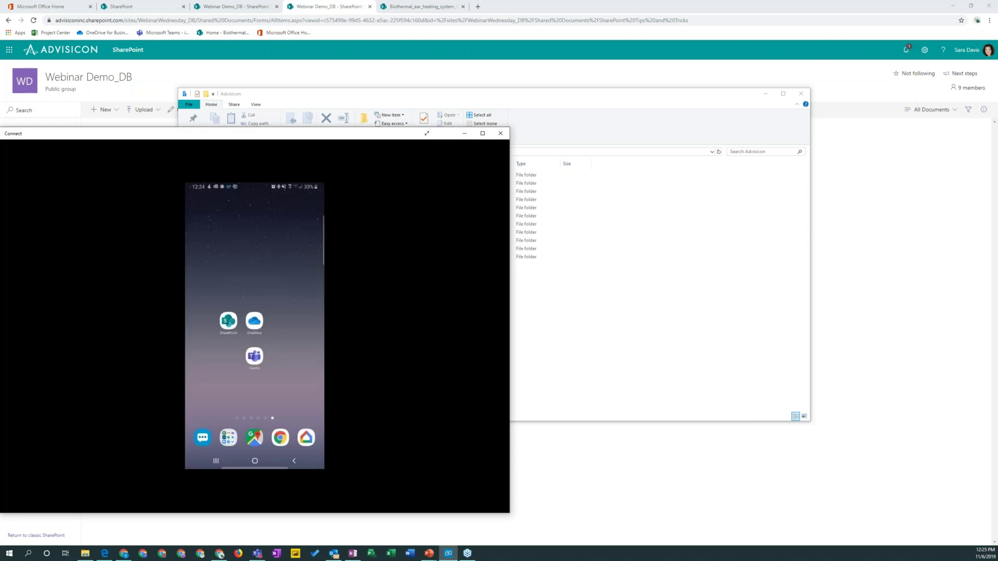
click(482, 134)
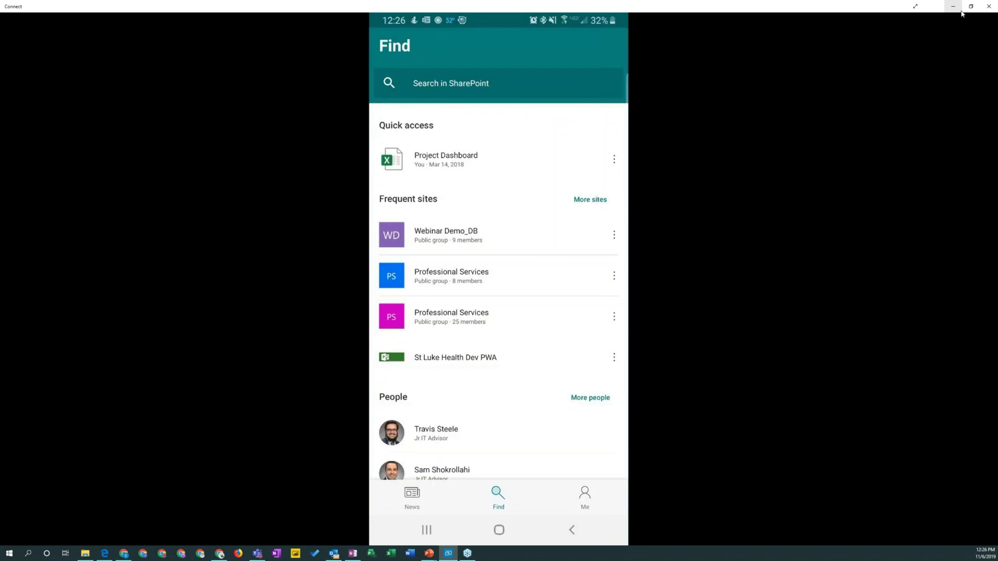
click(953, 6)
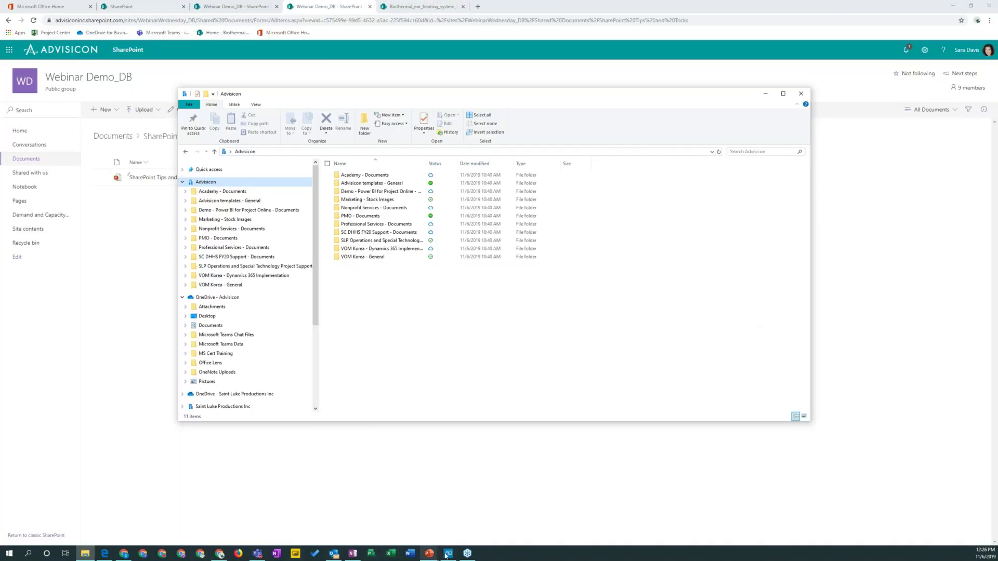
Step: Switch to the running PowerPoint slide show and advance to the Summary slide
click(429, 554)
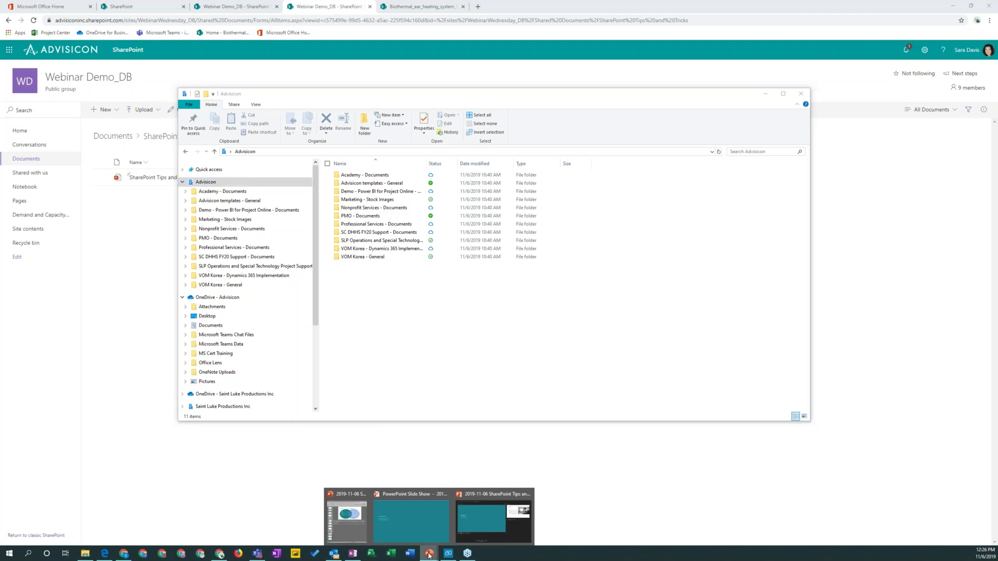
click(419, 520)
key(Right)
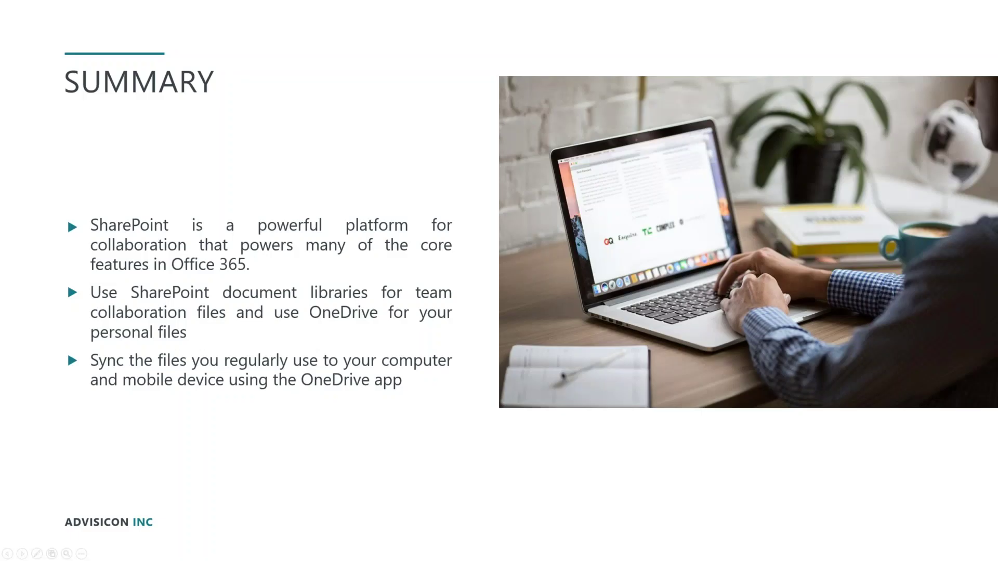